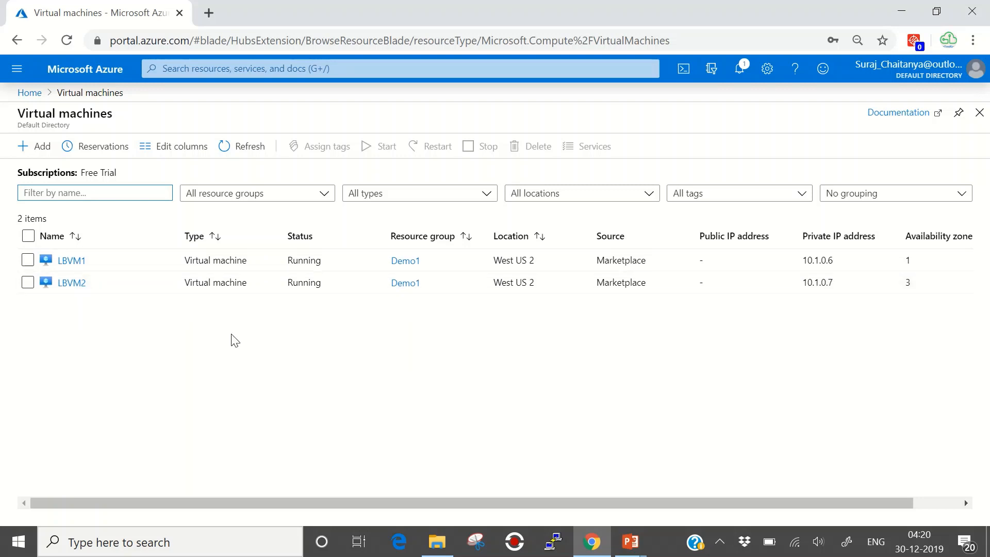
Open the list of load balancers from the portal home page.
{"action": "left_click", "coordinate": [29, 93]}
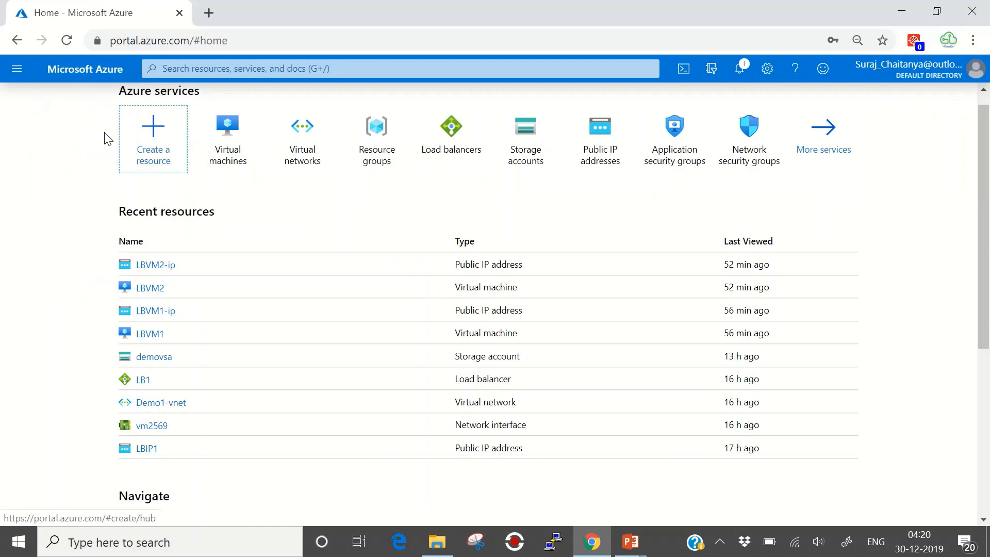
{"action": "left_click", "coordinate": [15, 70]}
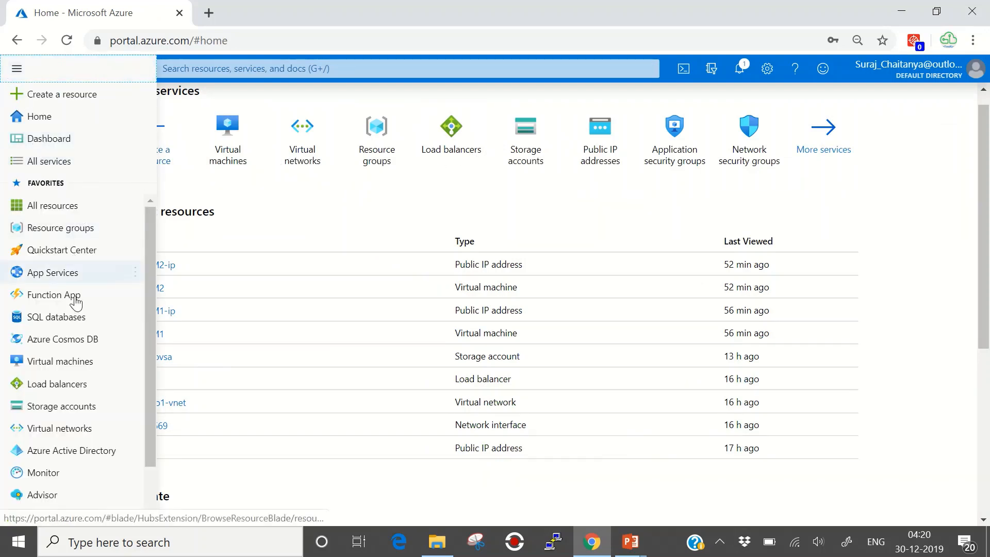
{"action": "left_click", "coordinate": [467, 148]}
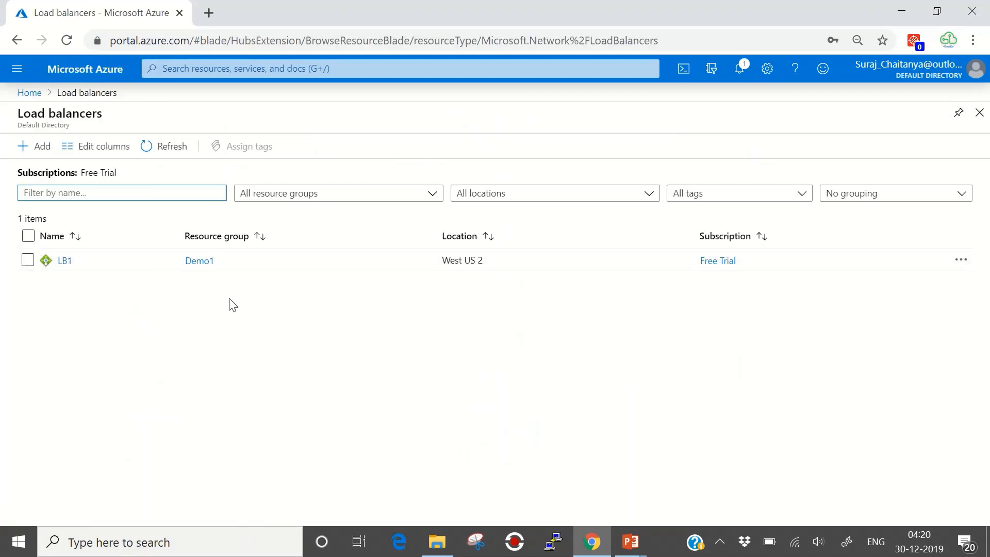
{"action": "left_click", "coordinate": [41, 151]}
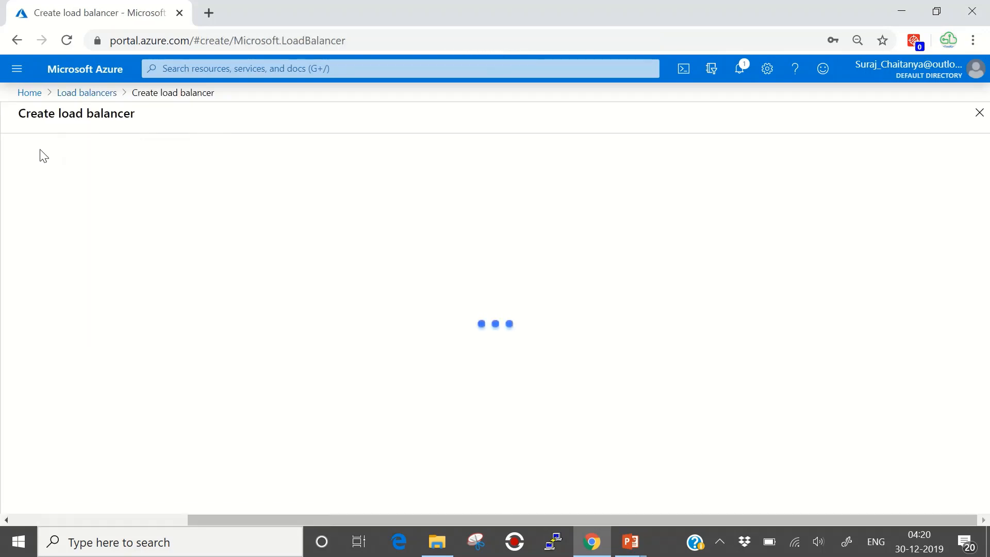
{"action": "left_click", "coordinate": [82, 93]}
Delete the existing load balancer LB1.
{"action": "left_click", "coordinate": [28, 261]}
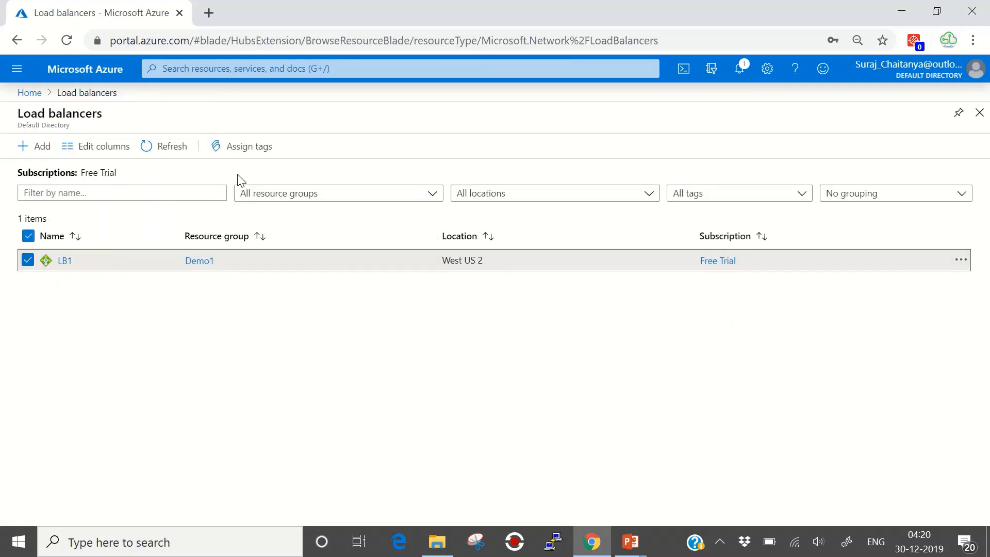
{"action": "left_click", "coordinate": [962, 261]}
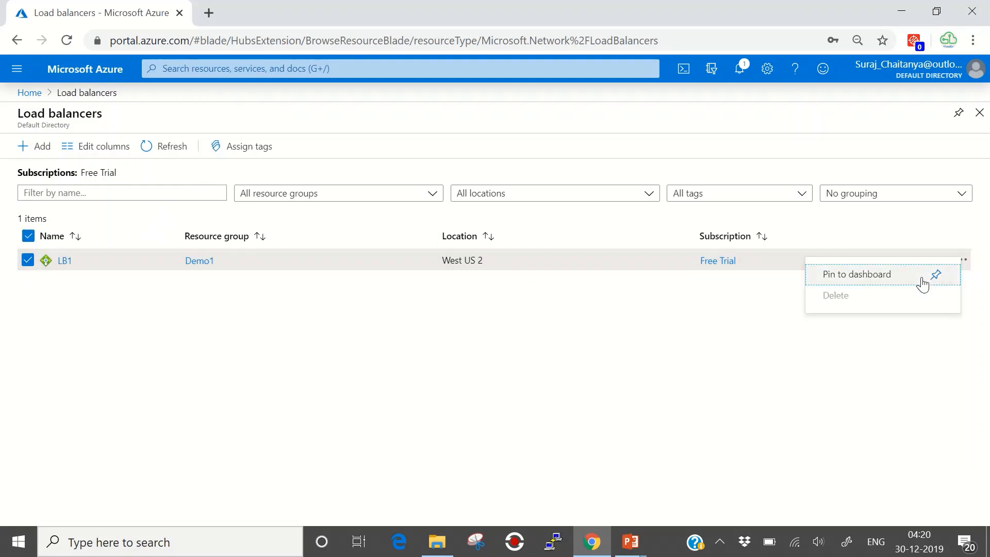
{"action": "left_click", "coordinate": [709, 325]}
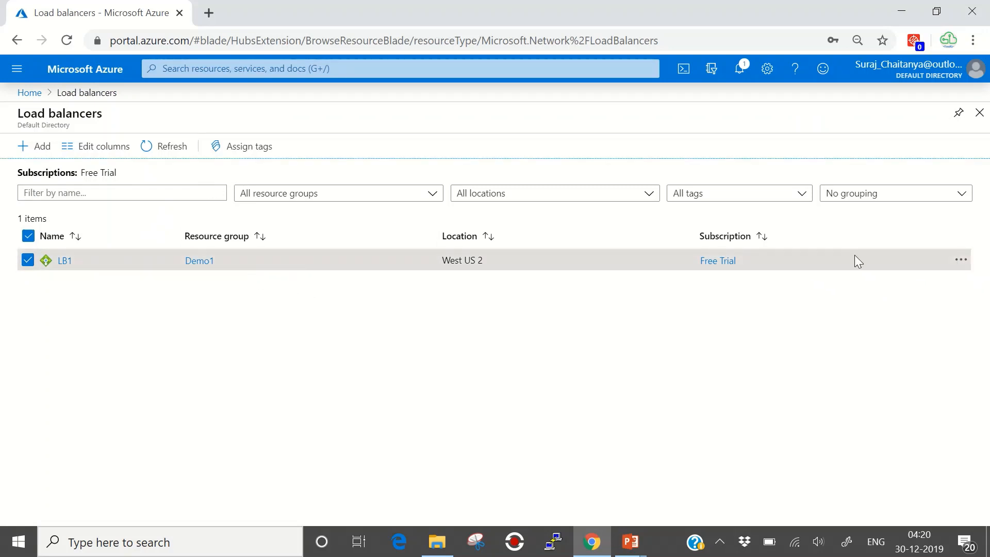
{"action": "left_click", "coordinate": [963, 260]}
{"action": "left_click", "coordinate": [862, 292]}
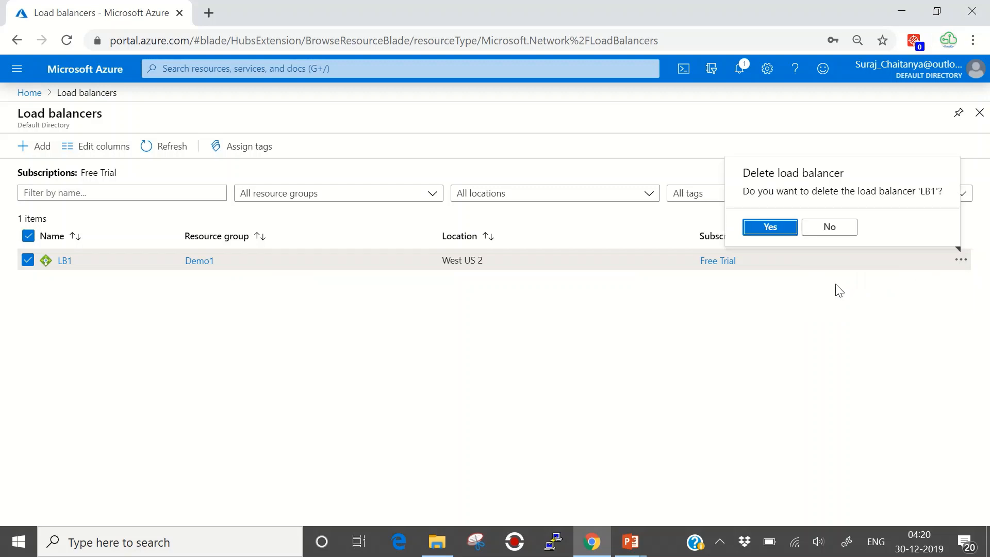
{"action": "left_click", "coordinate": [758, 227]}
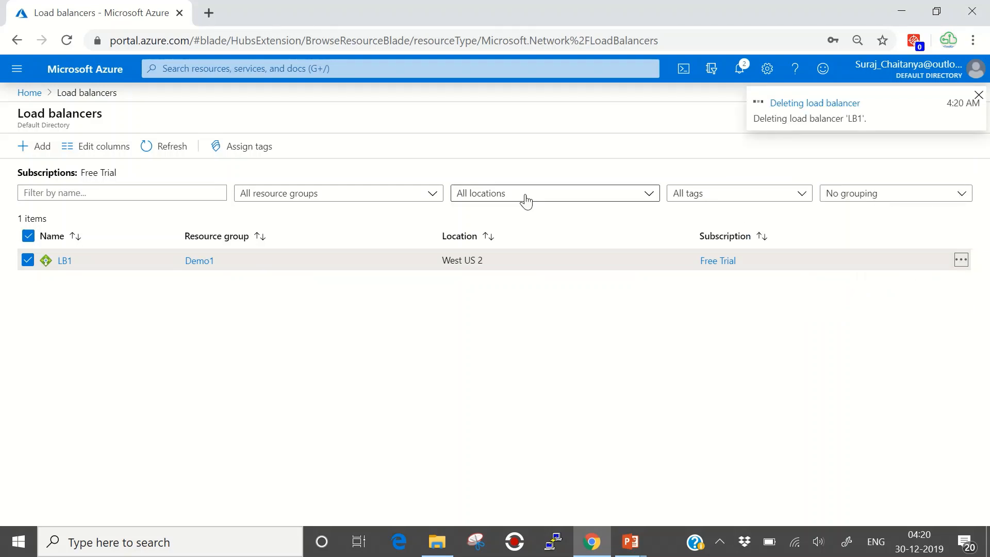
Start a new load balancer in the Demo1 resource group and name it lb2.
{"action": "left_click", "coordinate": [30, 155]}
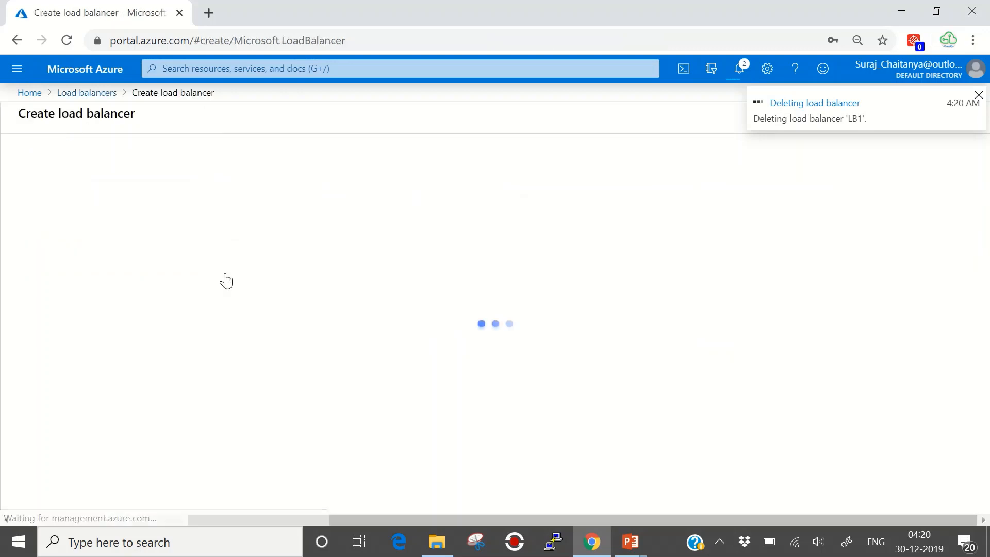
{"action": "left_click", "coordinate": [258, 308]}
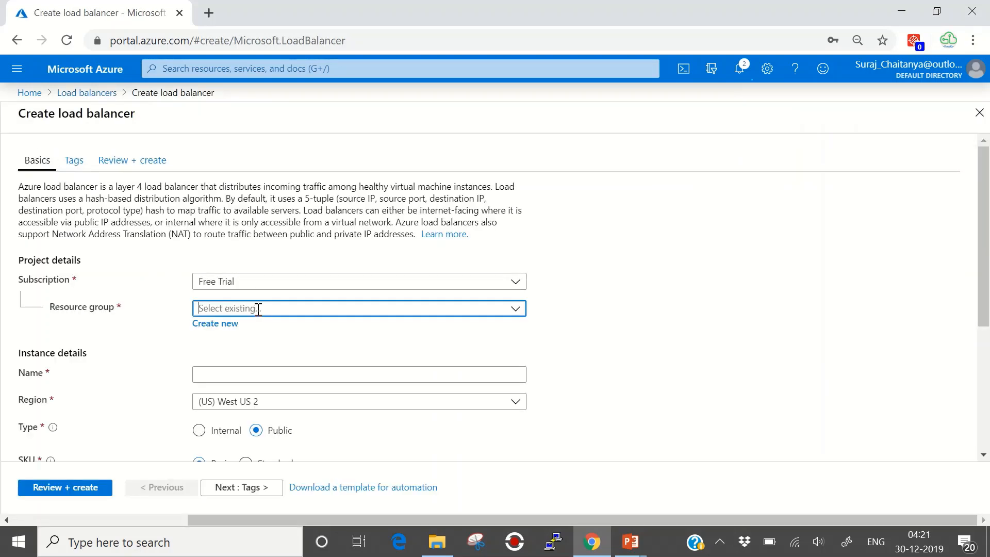
{"action": "left_click", "coordinate": [242, 330]}
{"action": "left_click", "coordinate": [235, 376]}
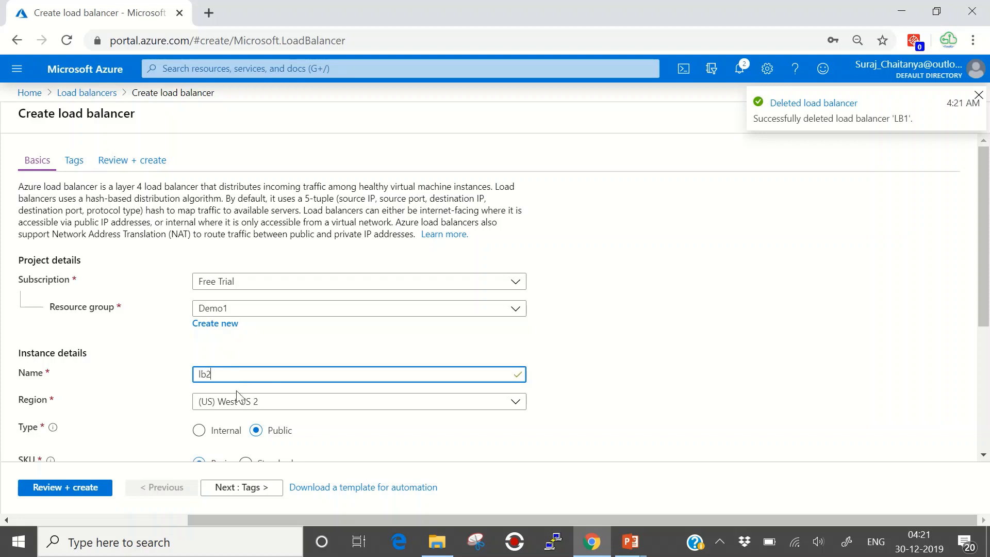
Try the Internal type for the load balancer and return the type to Public.
{"action": "left_click", "coordinate": [982, 307]}
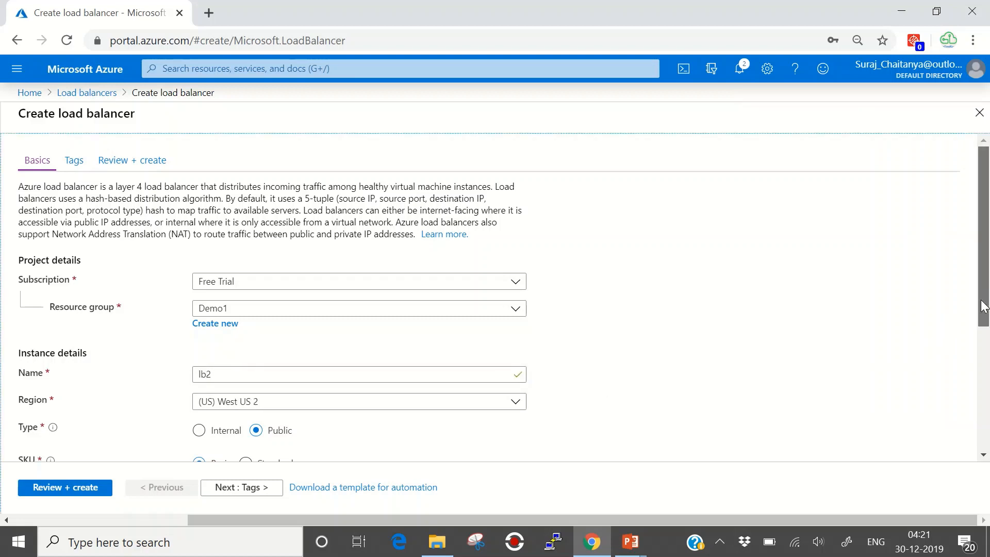
{"action": "left_click_drag", "start_coordinate": [982, 307], "coordinate": [965, 394]}
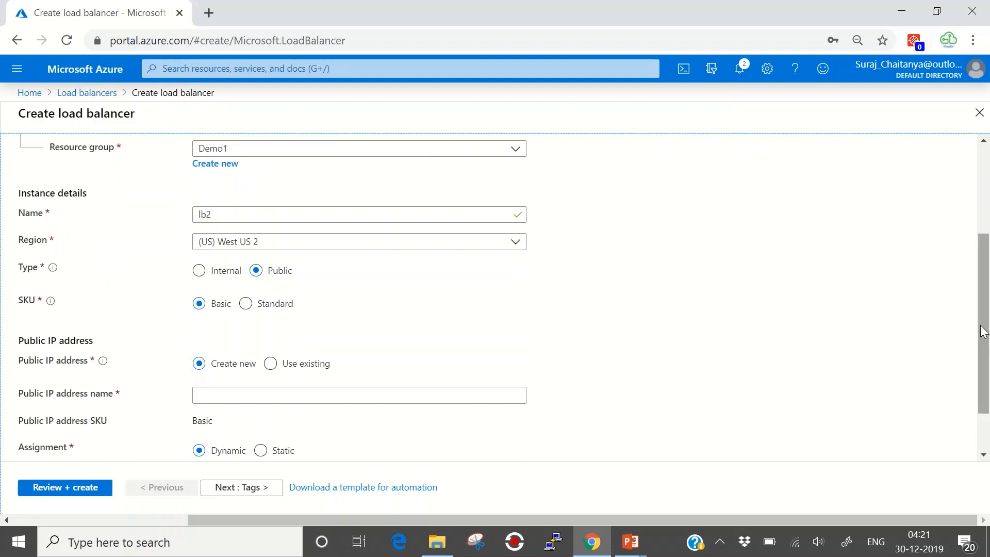
{"action": "left_click_drag", "start_coordinate": [982, 330], "coordinate": [984, 361]}
{"action": "left_click", "coordinate": [199, 217]}
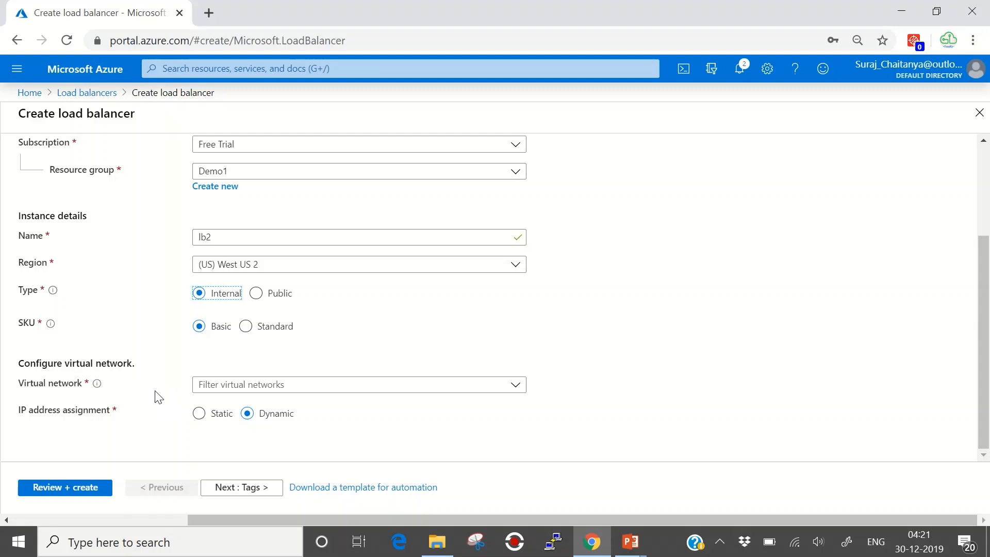
{"action": "left_click", "coordinate": [256, 293]}
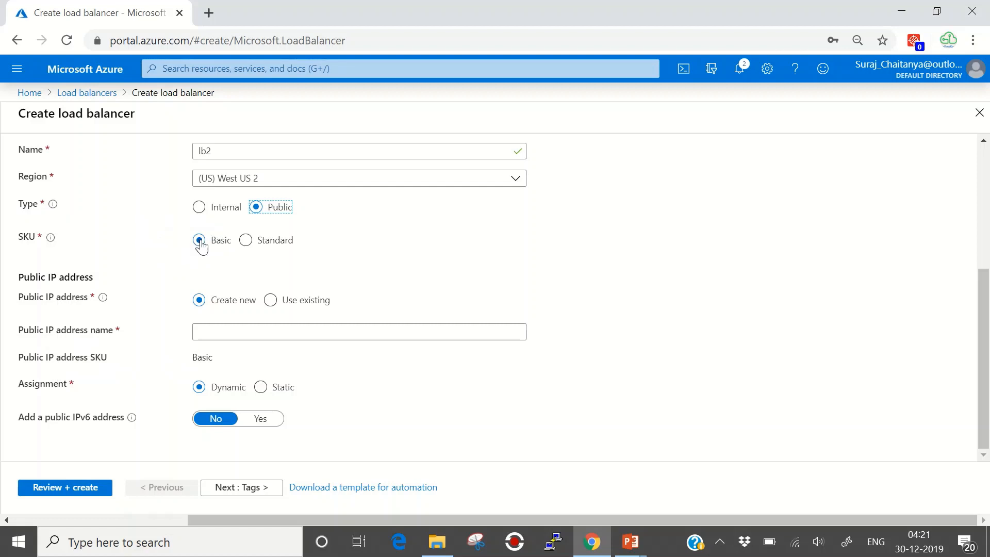
Try the Standard SKU, look through its public IP settings, and return the SKU to Basic.
{"action": "left_click", "coordinate": [246, 241]}
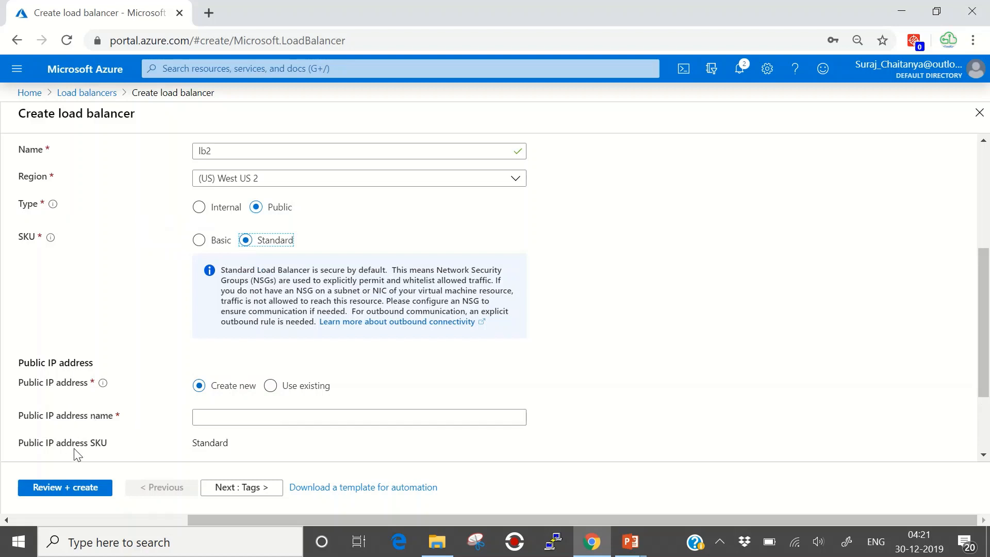
{"action": "scroll", "coordinate": [251, 452], "scroll_direction": "down", "scroll_amount": 2}
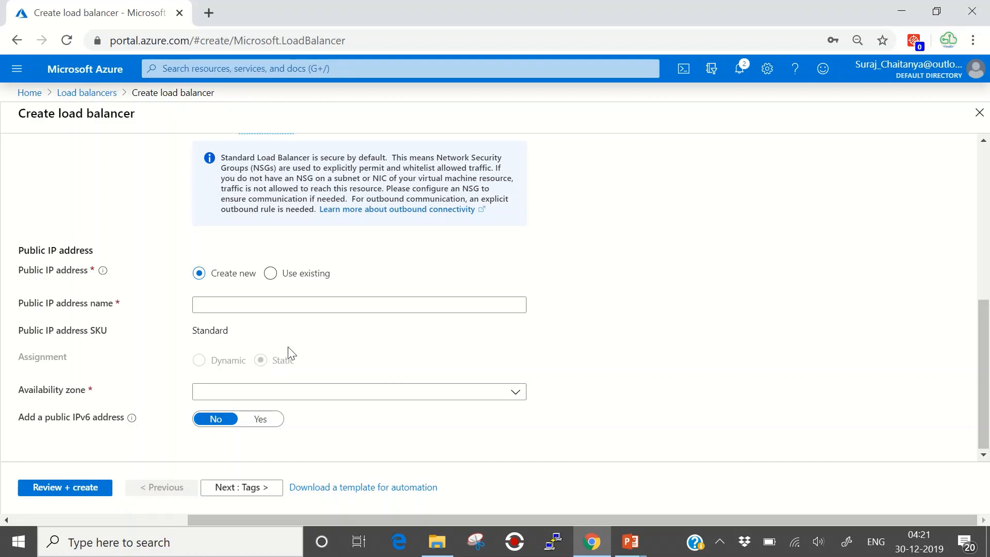
{"action": "scroll", "coordinate": [265, 294], "scroll_direction": "up", "scroll_amount": 5}
{"action": "scroll", "coordinate": [271, 289], "scroll_direction": "down", "scroll_amount": 3}
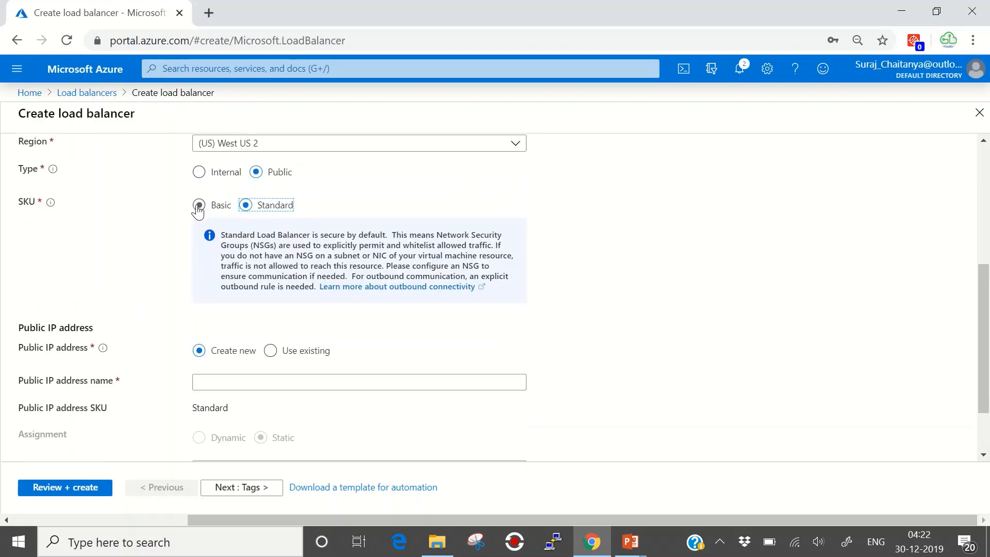
{"action": "left_click", "coordinate": [198, 206]}
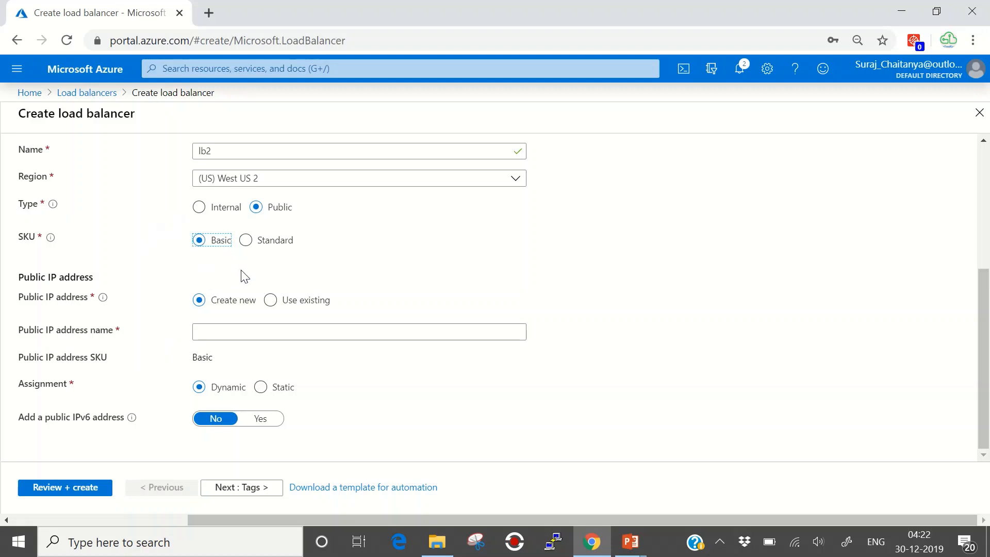
Choose the Standard SKU and define a new public IP address named stdIP1 with a Zone-redundant availability zone.
{"action": "left_click", "coordinate": [246, 241]}
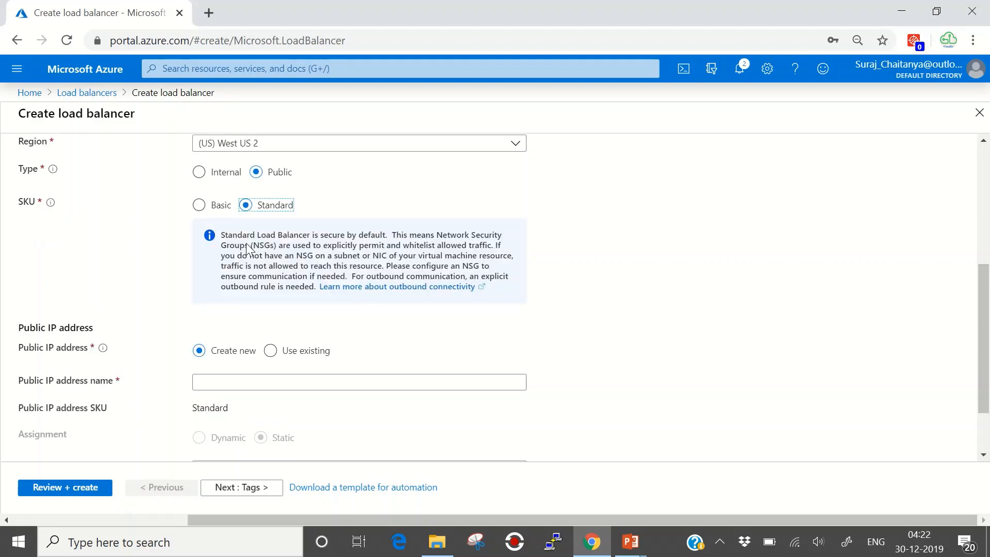
{"action": "left_click", "coordinate": [216, 382]}
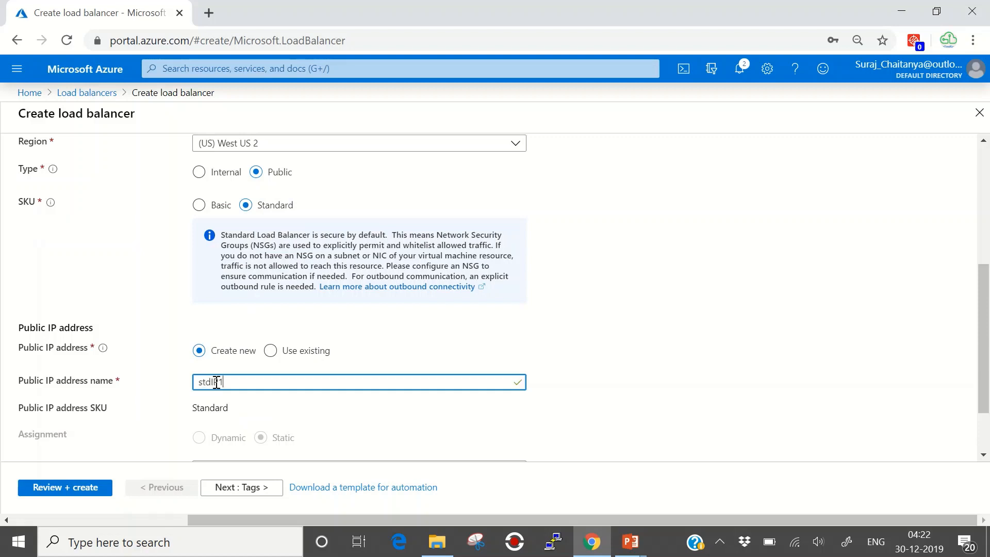
{"action": "scroll", "coordinate": [216, 379], "scroll_direction": "down", "scroll_amount": 2}
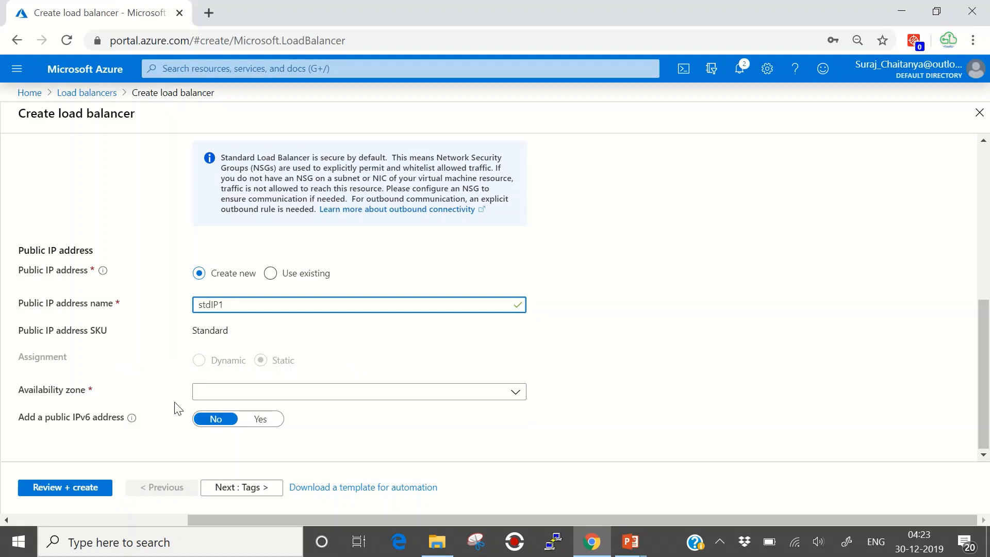
{"action": "left_click", "coordinate": [515, 394]}
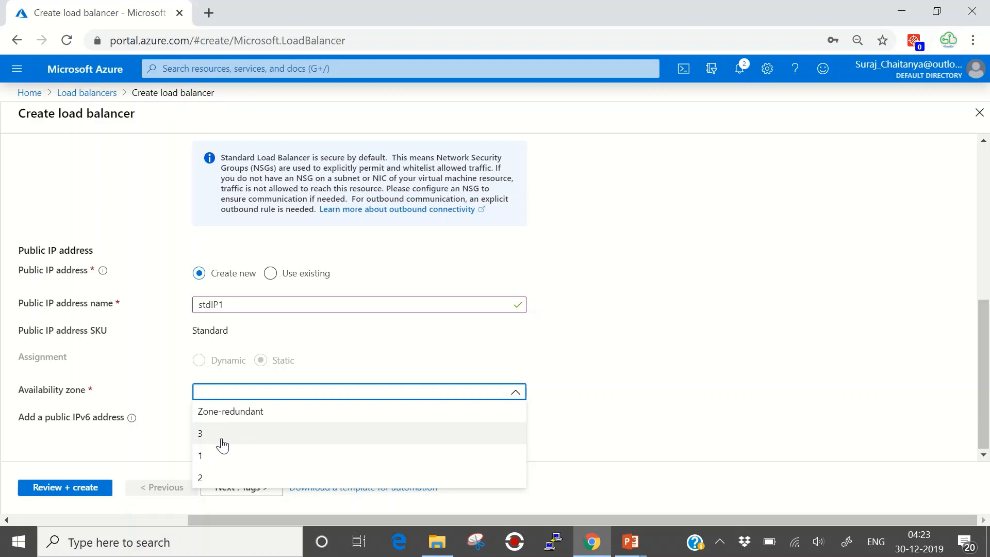
{"action": "left_click", "coordinate": [242, 415]}
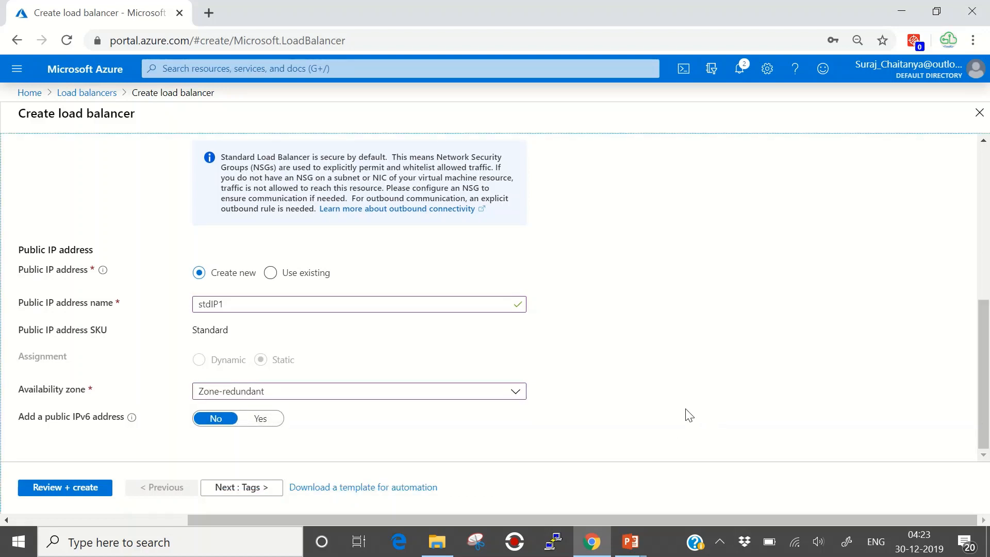
Leave the tags empty, review the configuration, and create the load balancer lb2.
{"action": "left_click", "coordinate": [265, 489]}
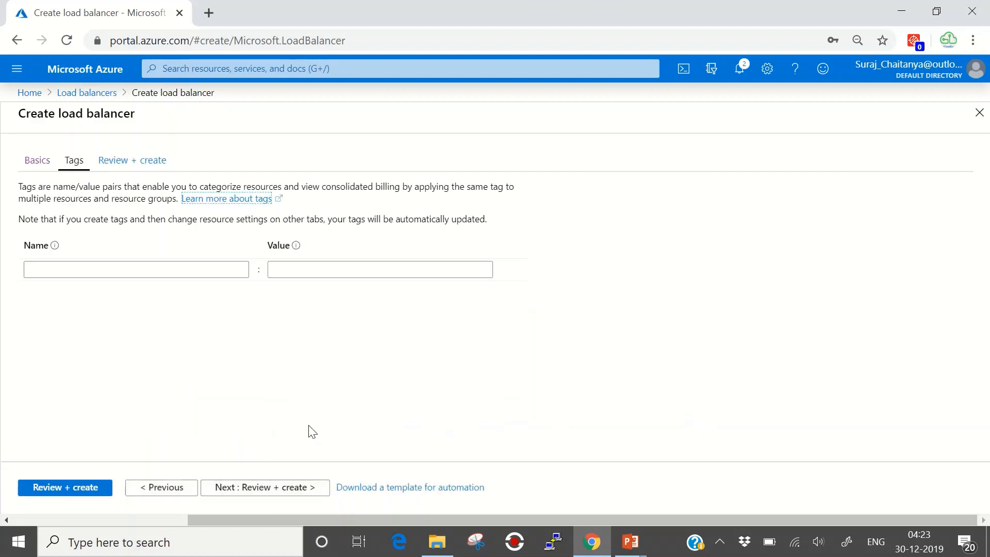
{"action": "left_click", "coordinate": [277, 489]}
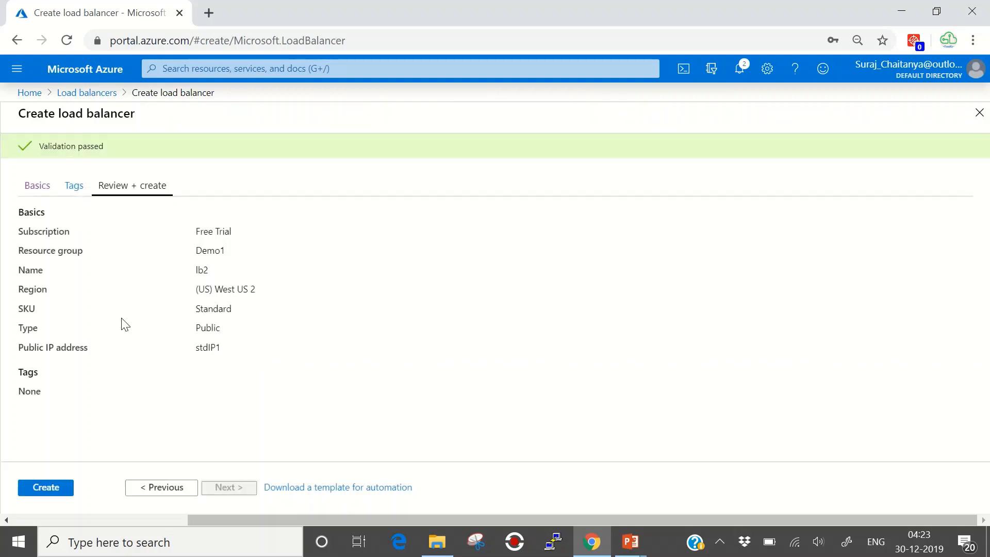
{"action": "left_click", "coordinate": [48, 489]}
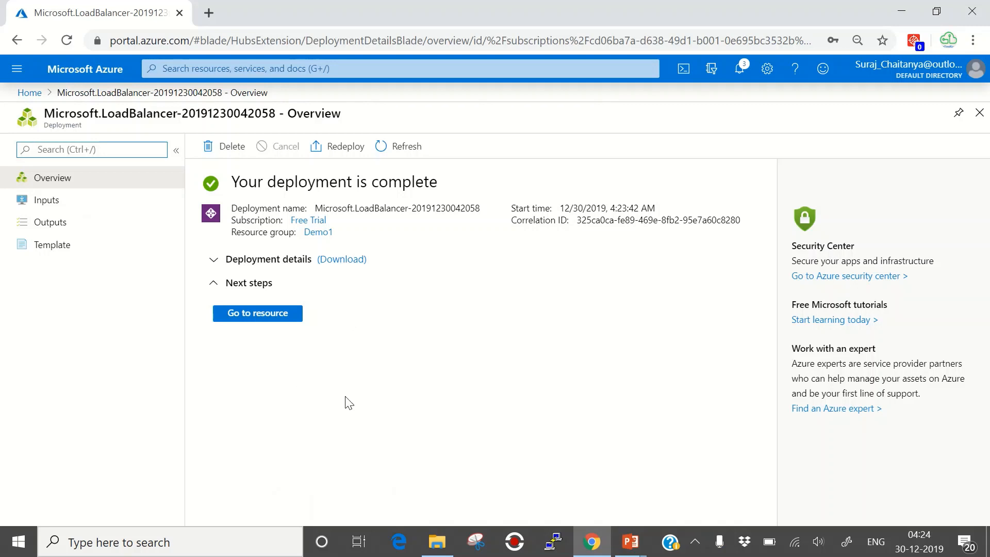
Open the deployed lb2 resource and examine its frontend IP configuration and backend pools.
{"action": "left_click", "coordinate": [237, 315]}
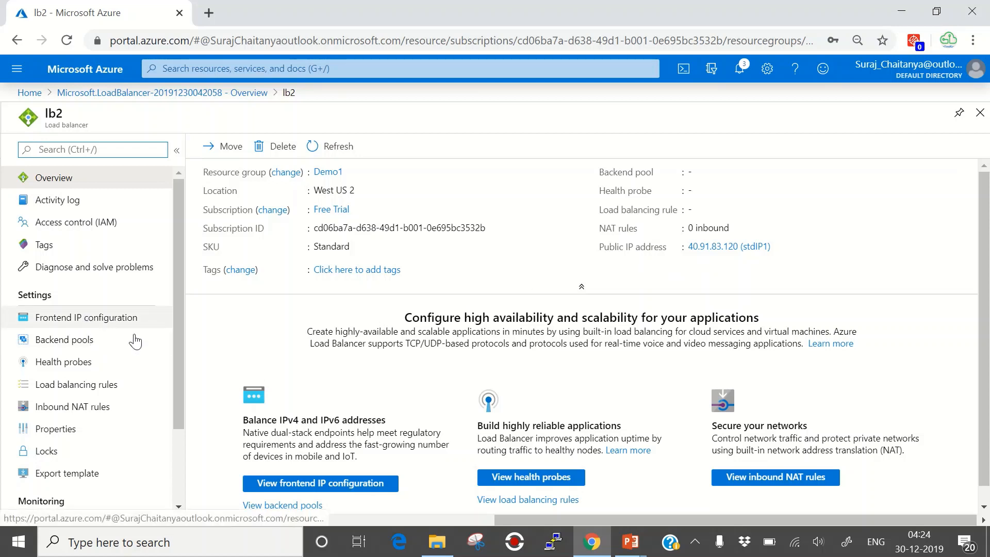
{"action": "left_click", "coordinate": [129, 324]}
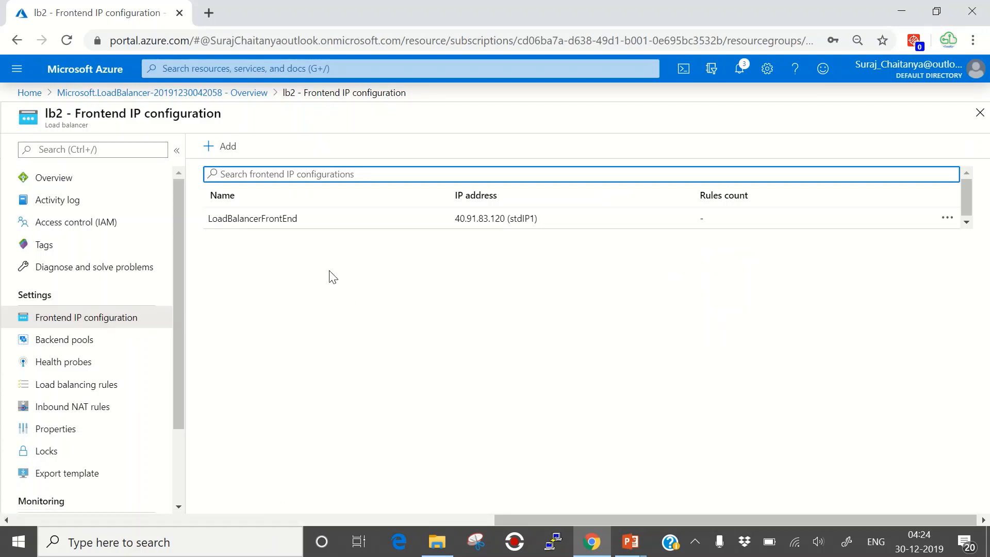
{"action": "left_click", "coordinate": [59, 348]}
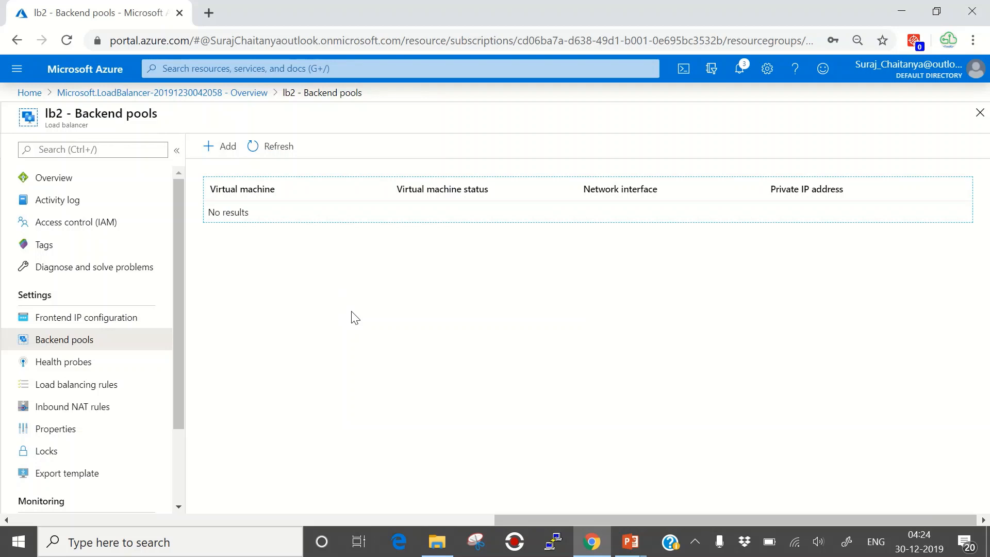
Start a new backend pool named Pool1 on the Demo1-vnet virtual network.
{"action": "left_click", "coordinate": [221, 149]}
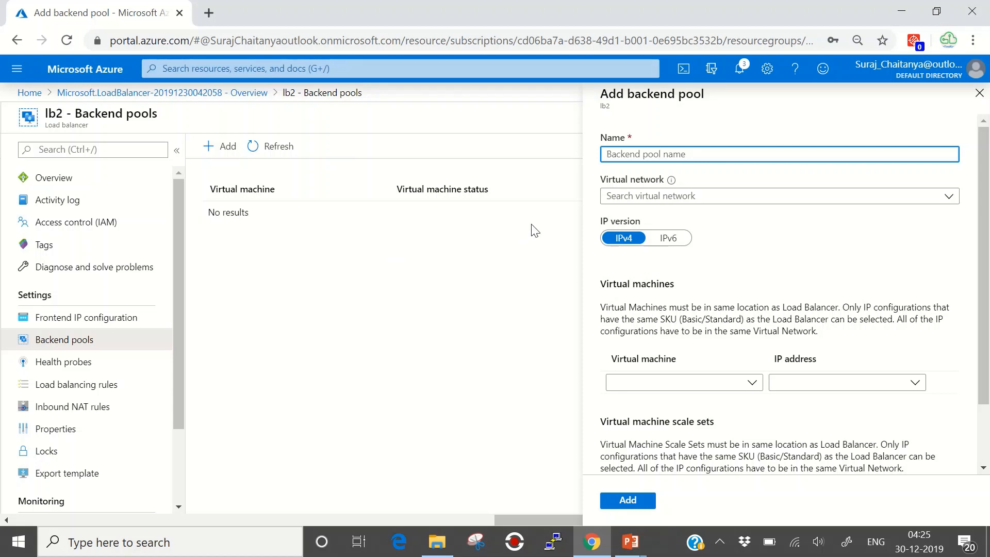
{"action": "type", "text": "Pool1"}
{"action": "left_click", "coordinate": [618, 196]}
{"action": "left_click", "coordinate": [629, 219]}
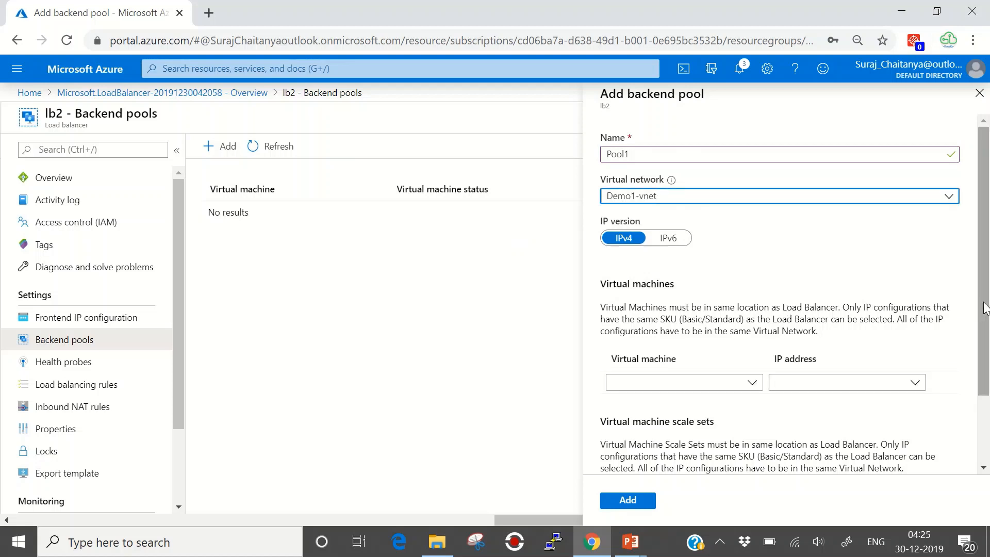
Add virtual machine LBVM1 with IP address ipconfig1 (10.1.0.6) to the backend pool.
{"action": "left_click_drag", "start_coordinate": [983, 312], "coordinate": [988, 376]}
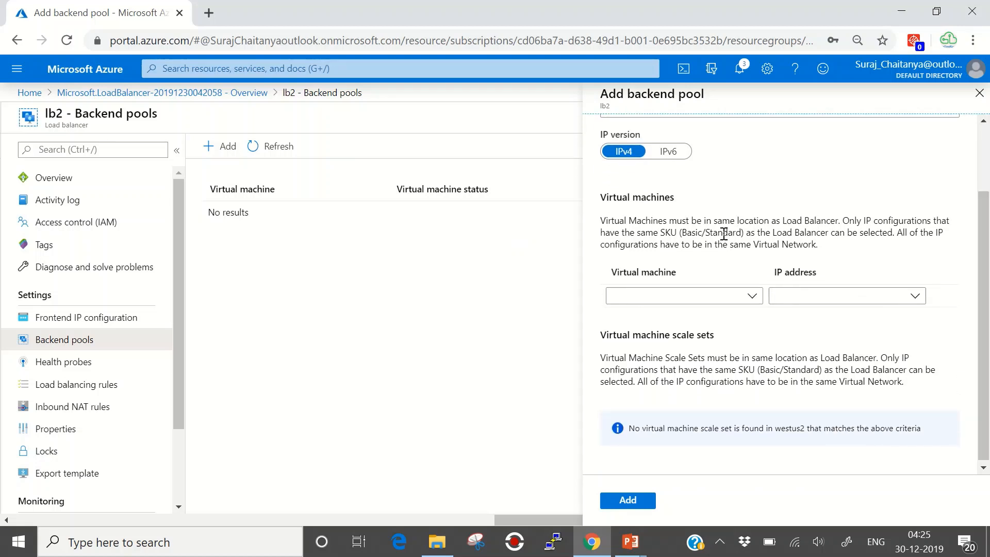
{"action": "left_click", "coordinate": [751, 297]}
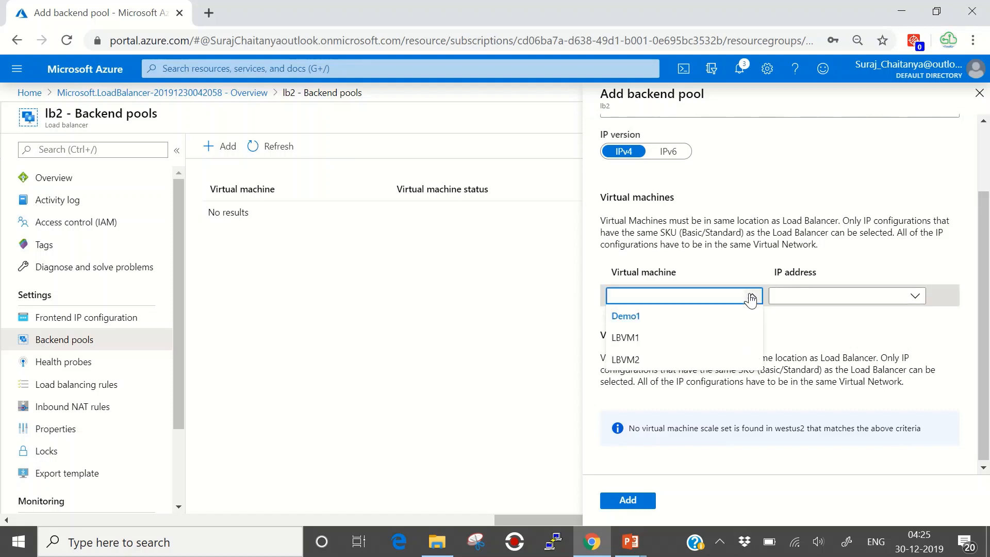
{"action": "left_click", "coordinate": [657, 340]}
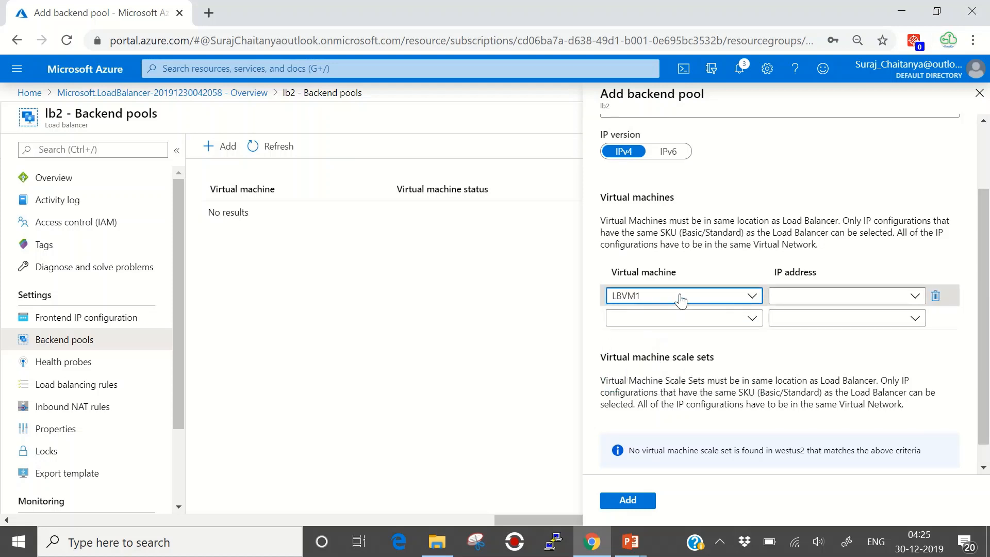
{"action": "left_click", "coordinate": [910, 300]}
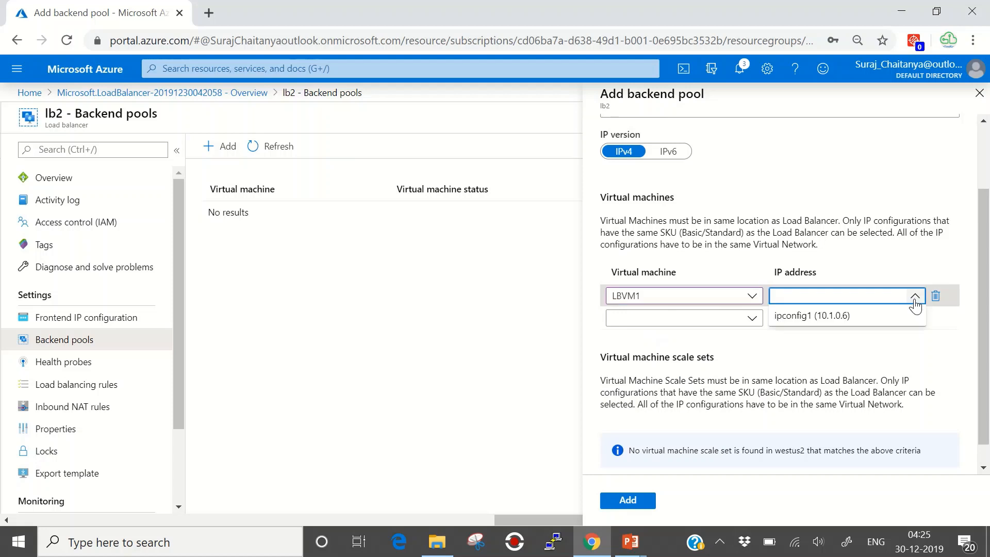
{"action": "left_click", "coordinate": [851, 317]}
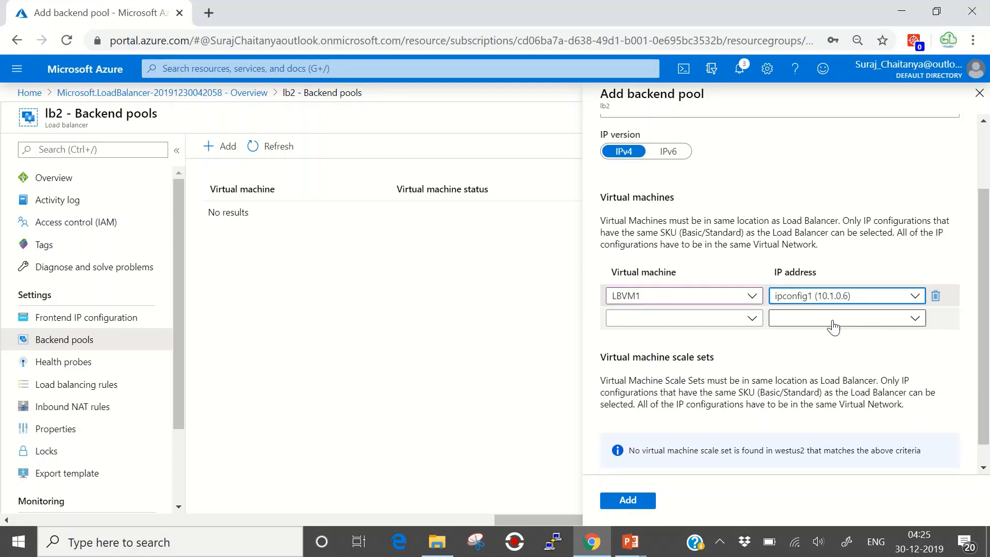
Include virtual machine LBVM2 with IP address ipconfig1 (10.1.0.7) and create the backend pool.
{"action": "left_click", "coordinate": [752, 319]}
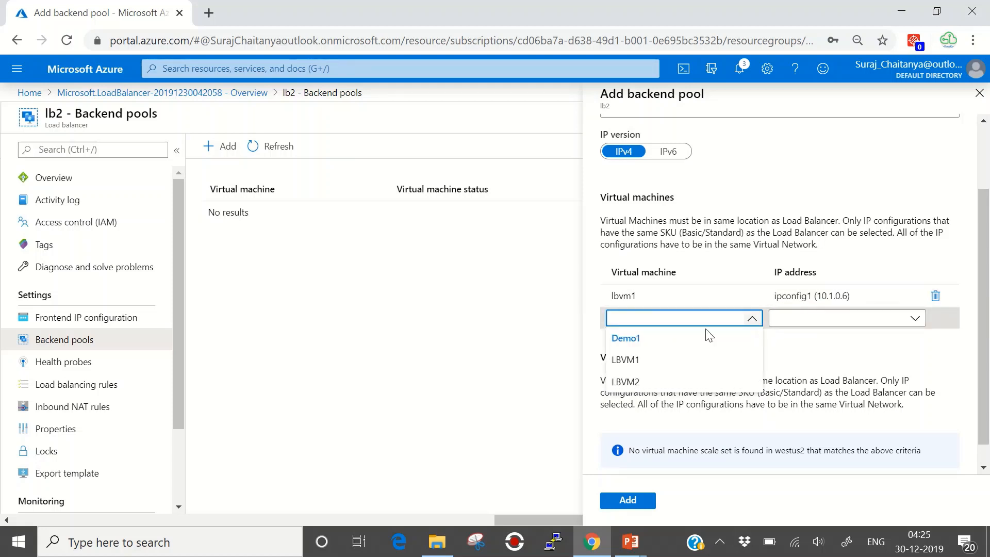
{"action": "left_click", "coordinate": [644, 383]}
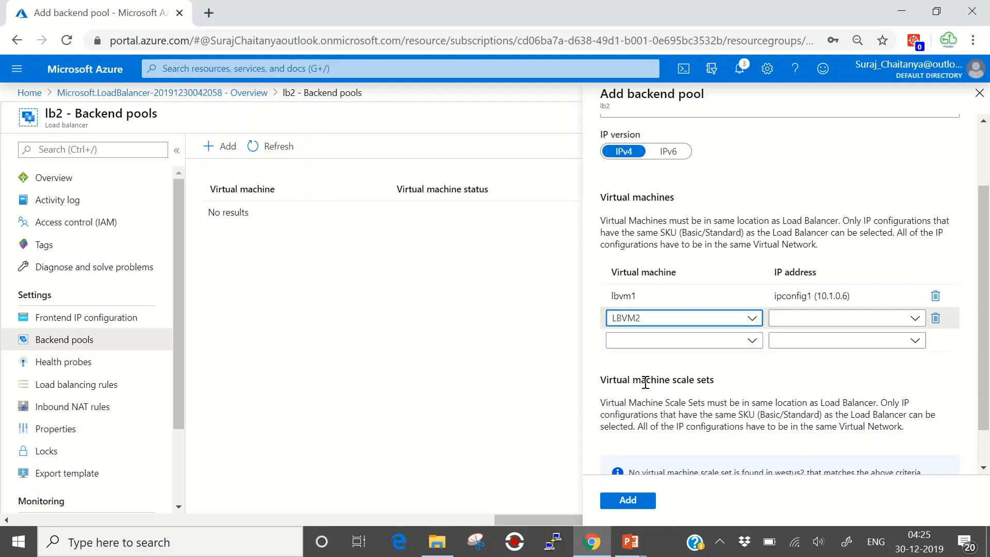
{"action": "left_click", "coordinate": [915, 320]}
{"action": "left_click", "coordinate": [869, 339]}
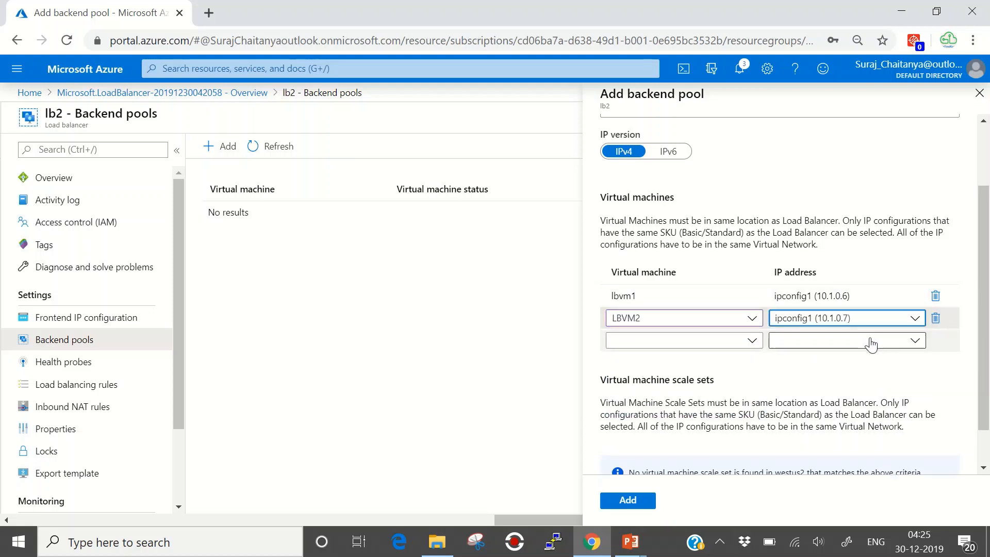
{"action": "scroll", "coordinate": [979, 361], "scroll_direction": "down", "scroll_amount": 1}
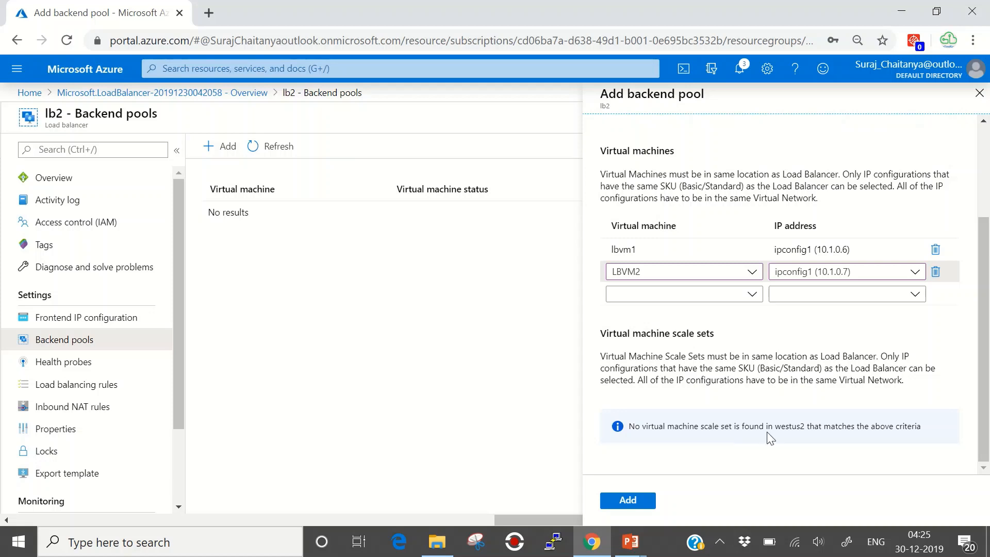
{"action": "left_click", "coordinate": [631, 506]}
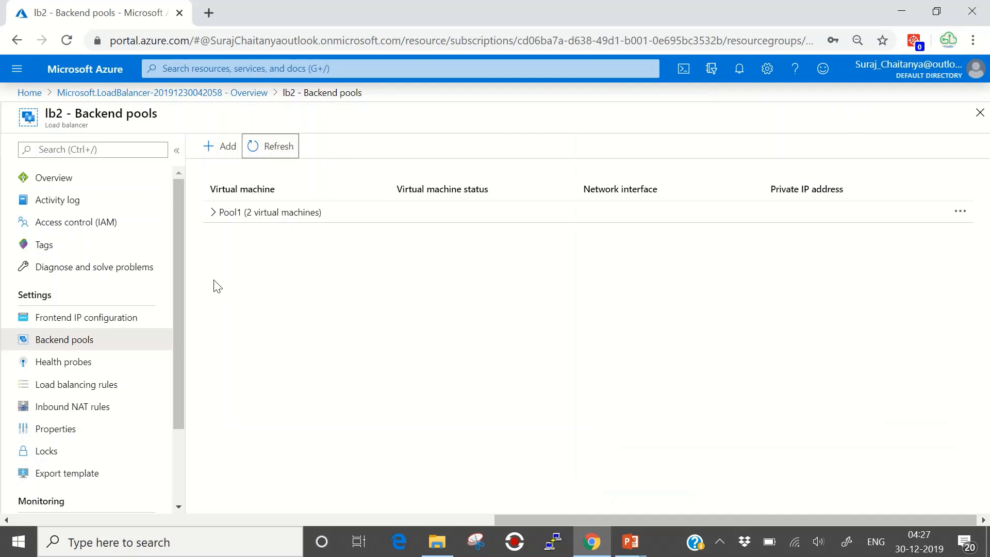
Start a new health probe for lb2 and name it Probe1.
{"action": "left_click_drag", "start_coordinate": [178, 275], "coordinate": [180, 308]}
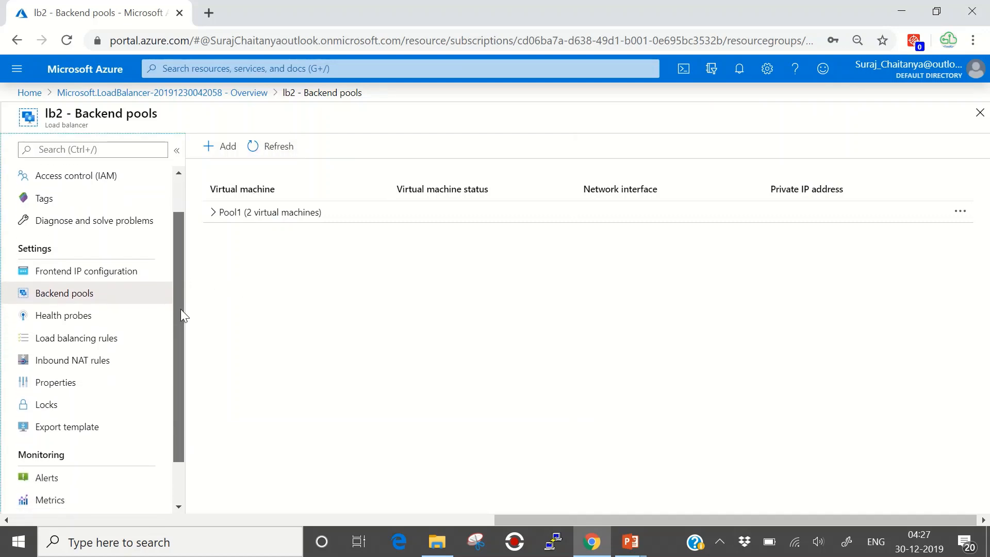
{"action": "left_click", "coordinate": [88, 317]}
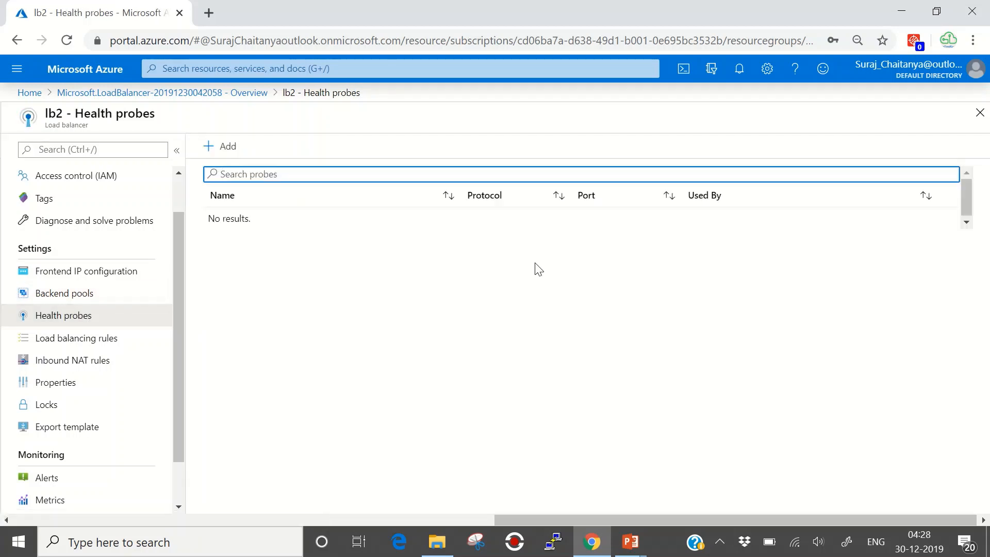
{"action": "left_click", "coordinate": [227, 147]}
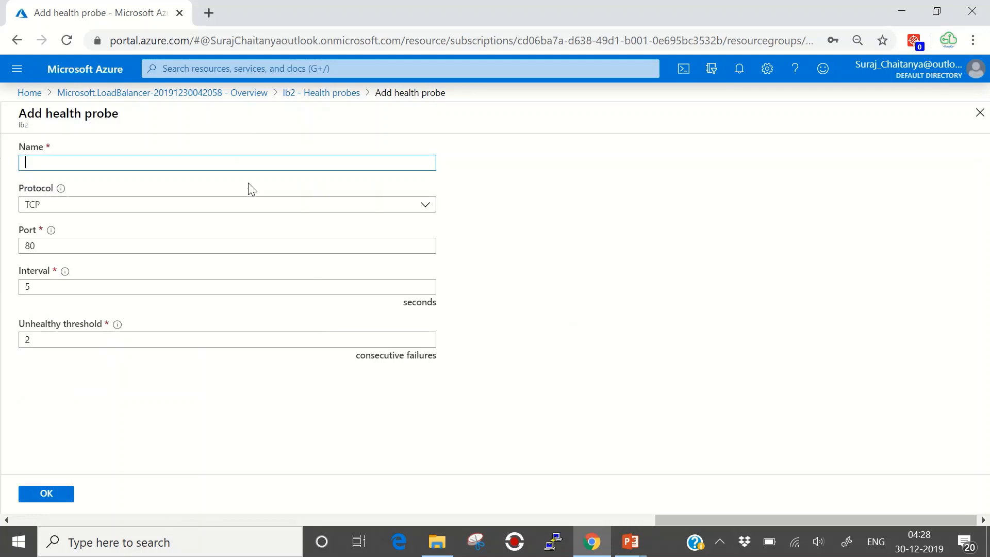
{"action": "type", "text": "Probe1"}
Try HTTP as the probe's protocol, set it back to TCP, and create the health probe.
{"action": "left_click", "coordinate": [421, 209]}
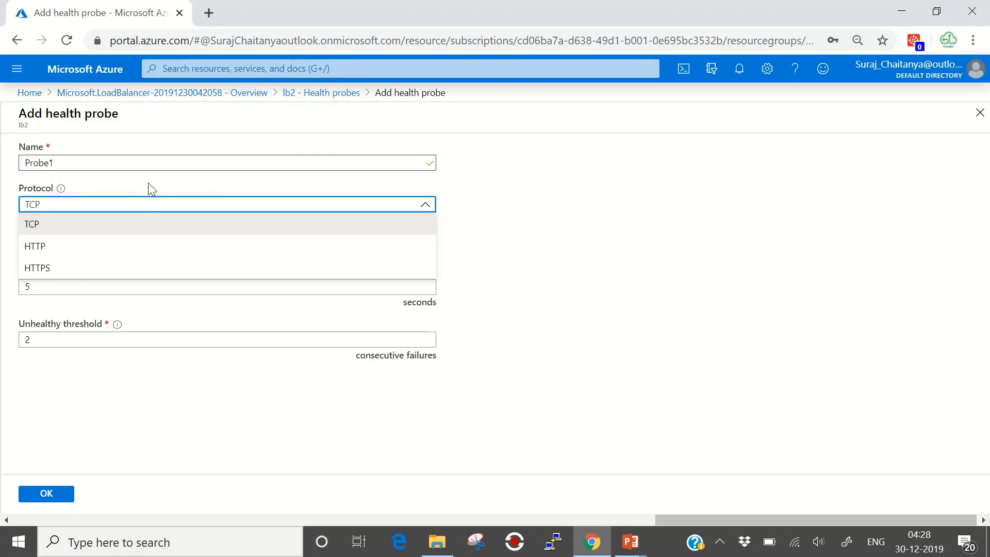
{"action": "left_click", "coordinate": [55, 247]}
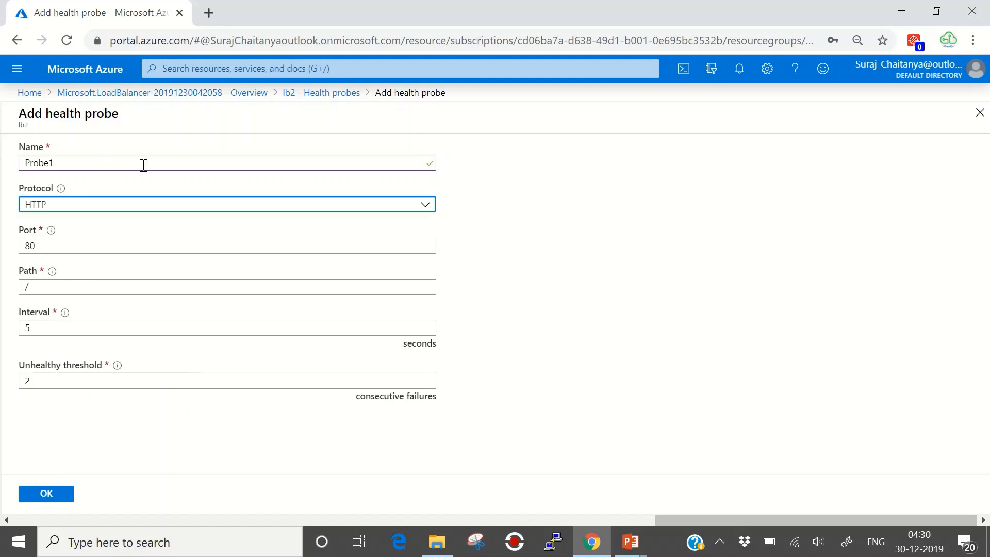
{"action": "left_click", "coordinate": [140, 210]}
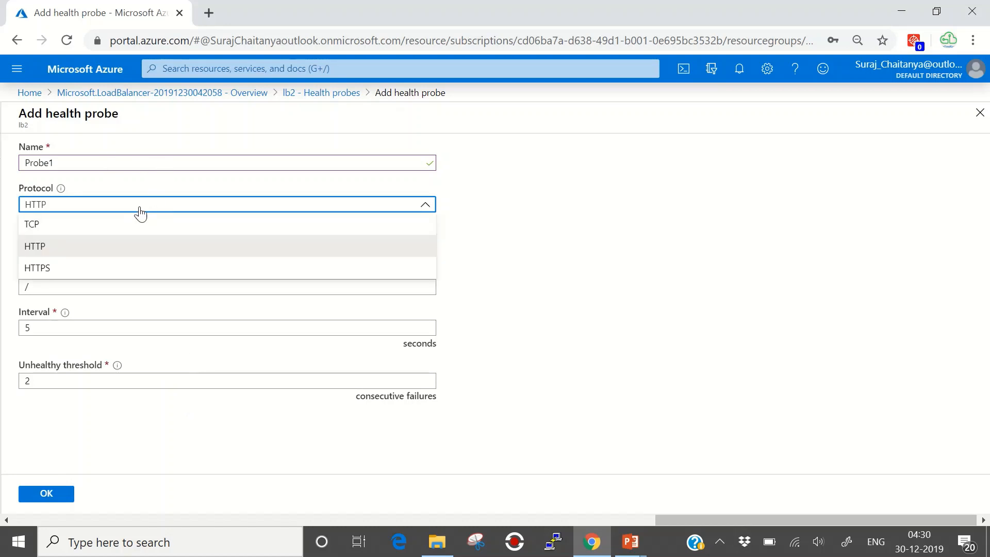
{"action": "left_click", "coordinate": [66, 224]}
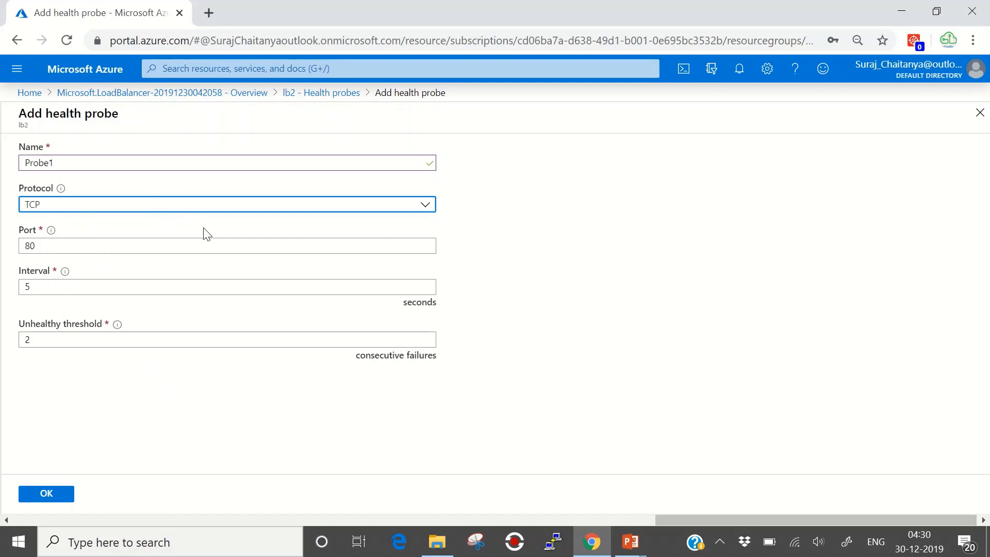
{"action": "left_click", "coordinate": [48, 495]}
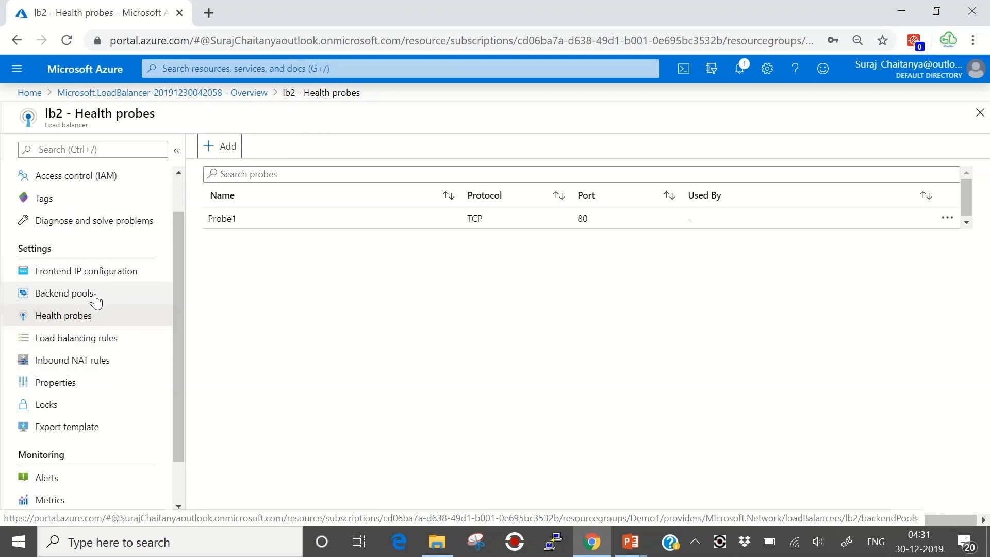
Start a load balancing rule named Rule1, keeping Pool1 as its backend pool and Probe1 as its health probe.
{"action": "left_click", "coordinate": [102, 341]}
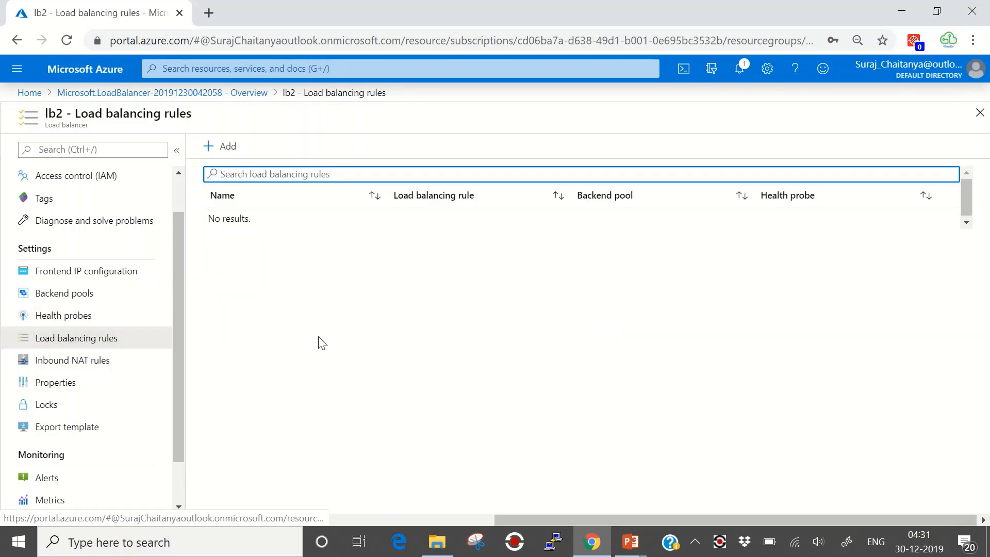
{"action": "left_click", "coordinate": [218, 145]}
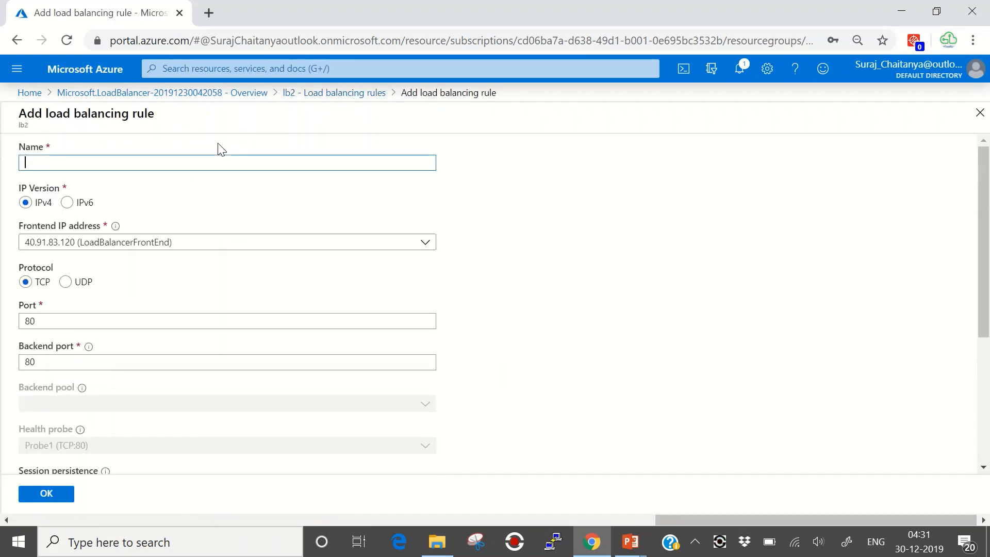
{"action": "type", "text": "Rule1"}
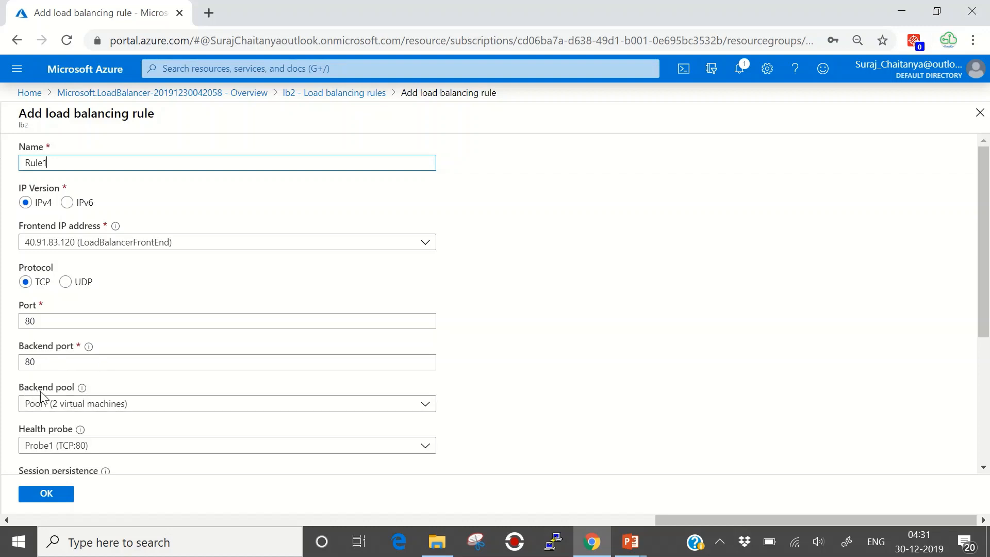
{"action": "left_click", "coordinate": [425, 406]}
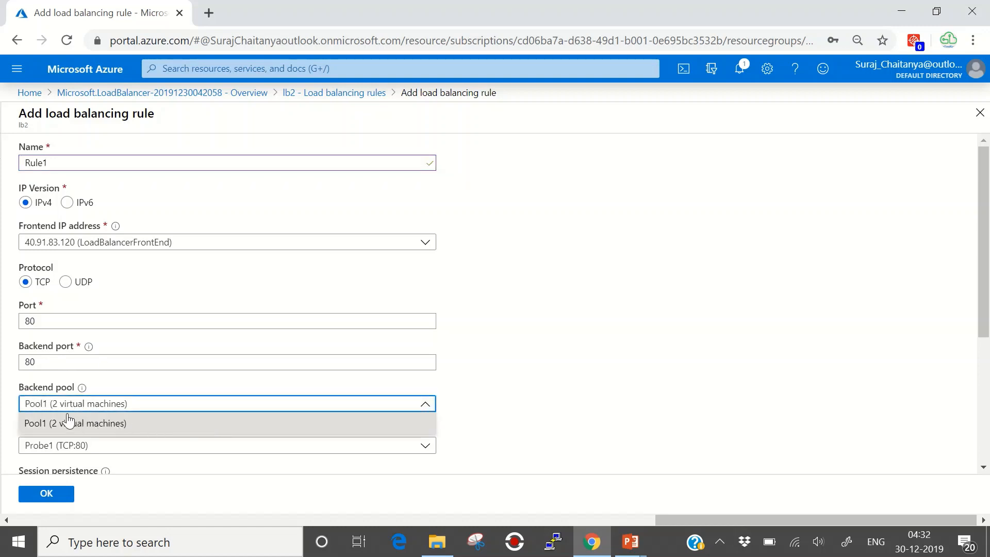
{"action": "left_click_drag", "start_coordinate": [981, 303], "coordinate": [979, 377]}
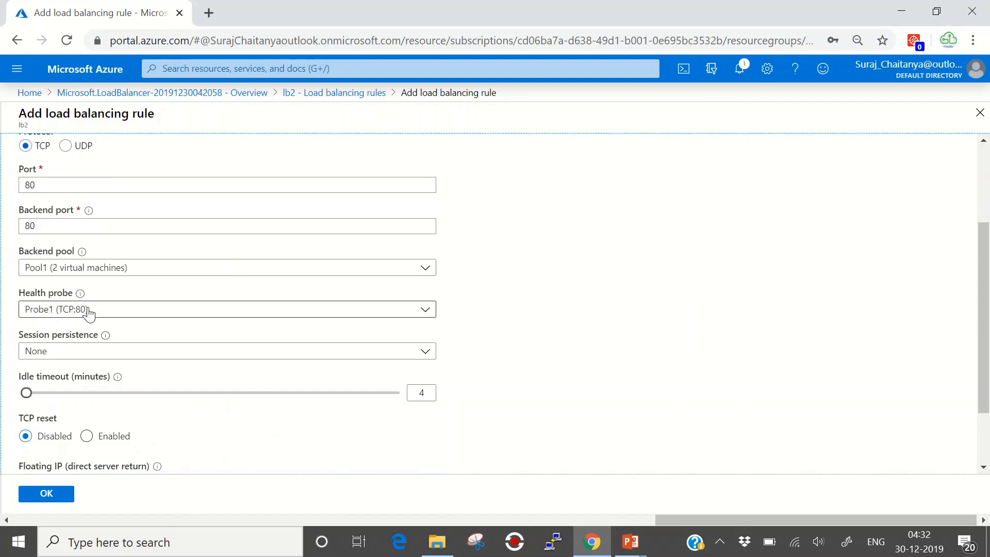
{"action": "left_click", "coordinate": [420, 312]}
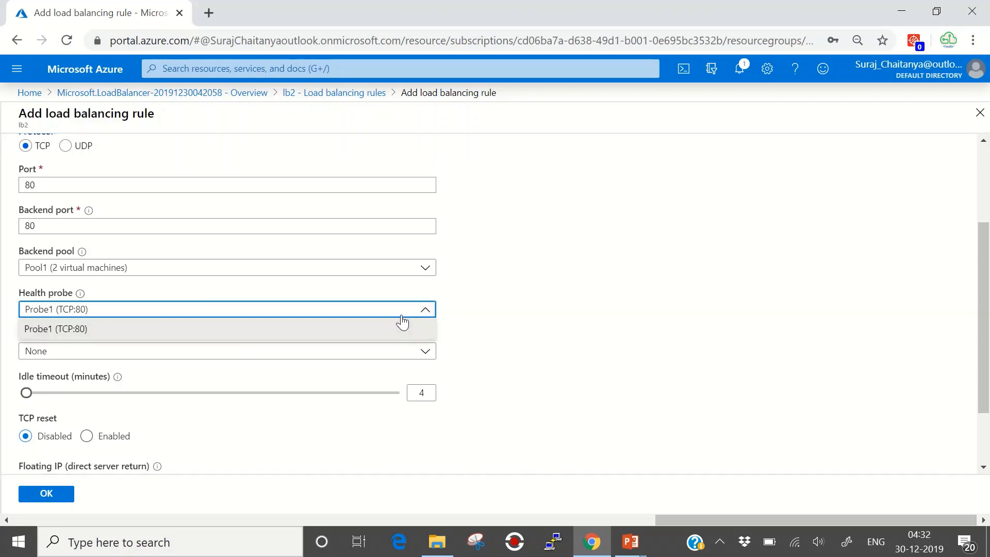
{"action": "left_click", "coordinate": [493, 312]}
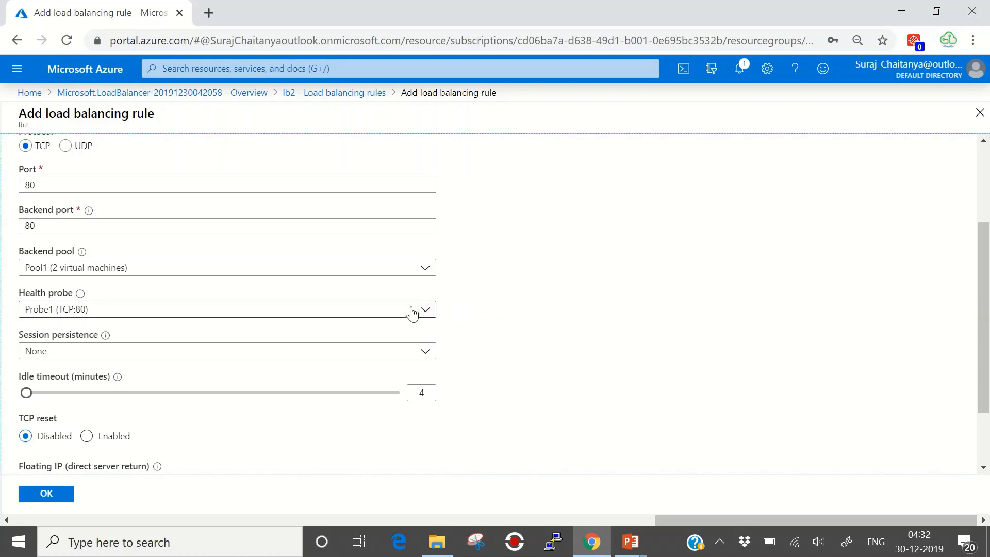
Try the session persistence options Client IP and Client IP and protocol, and return the setting to None.
{"action": "left_click", "coordinate": [426, 353]}
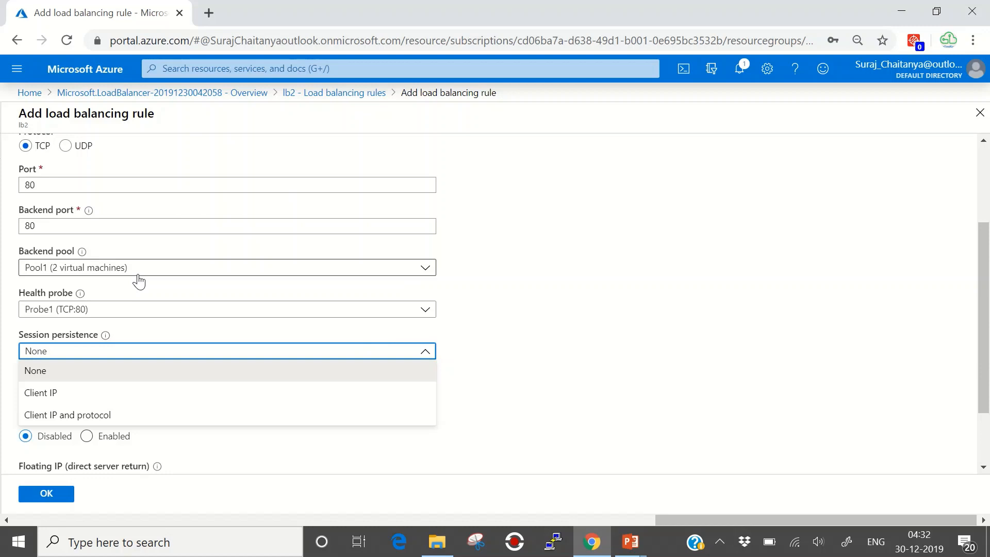
{"action": "left_click", "coordinate": [51, 396]}
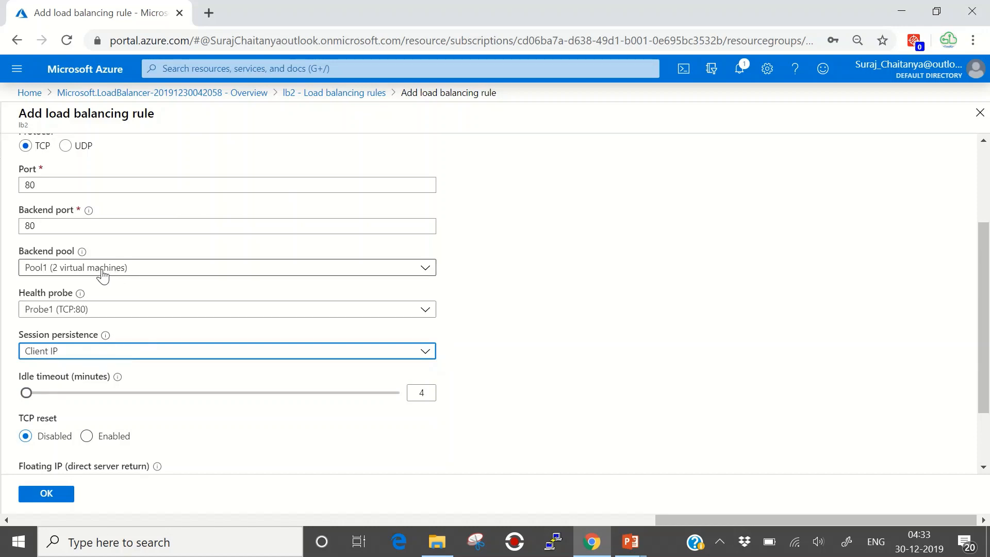
{"action": "left_click", "coordinate": [57, 352]}
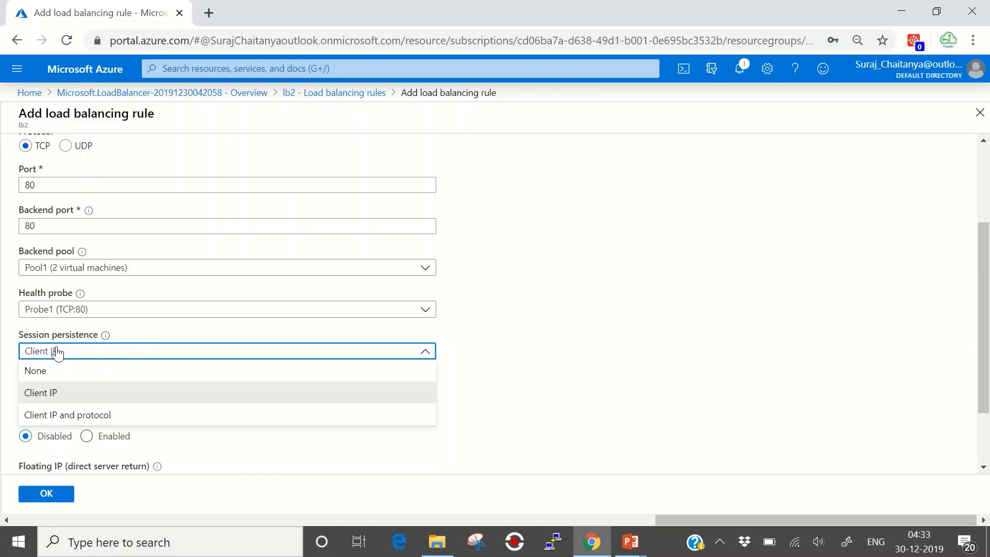
{"action": "left_click", "coordinate": [49, 416]}
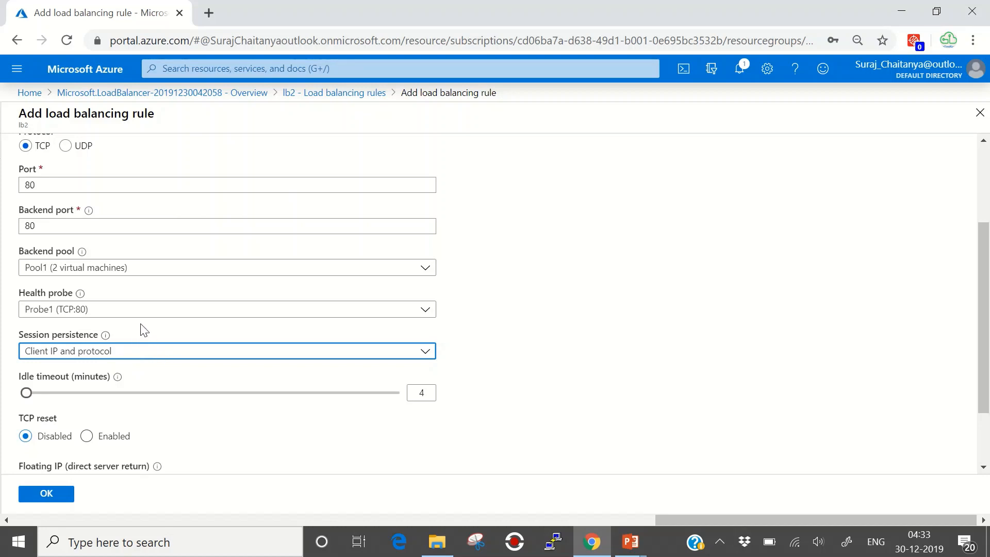
{"action": "left_click", "coordinate": [115, 356]}
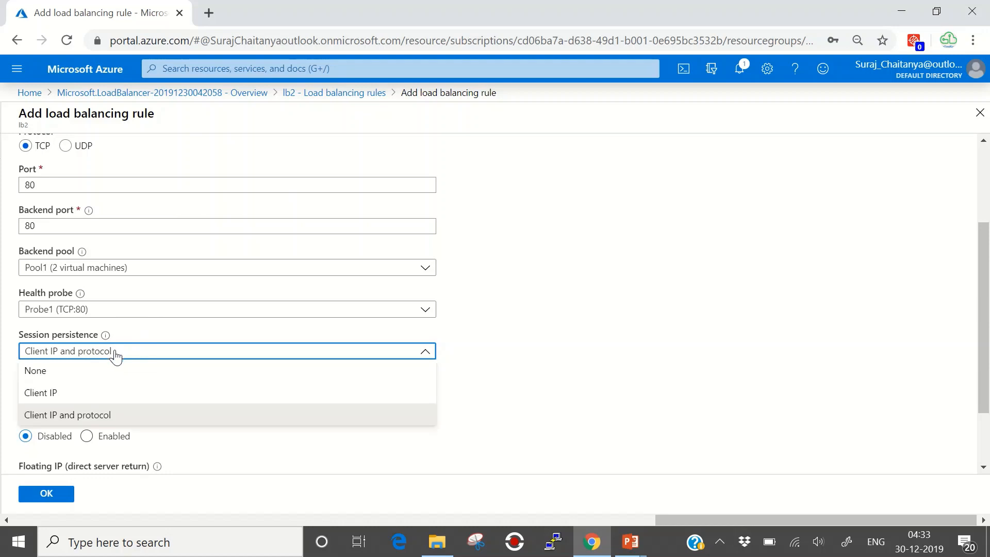
{"action": "left_click", "coordinate": [74, 371]}
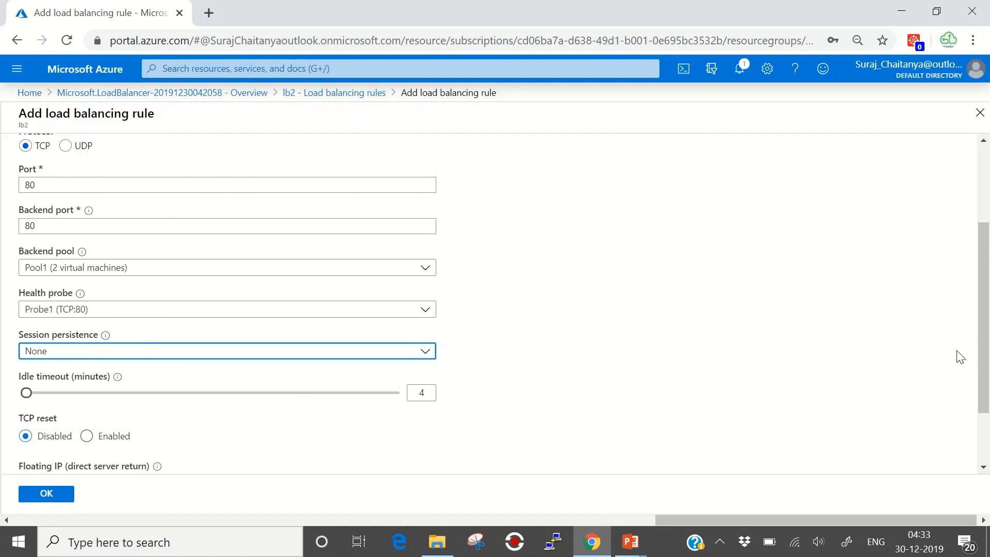
Review the rule's port, idle timeout, floating IP and outbound settings, and create the load balancing rule.
{"action": "left_click_drag", "start_coordinate": [988, 356], "coordinate": [988, 415]}
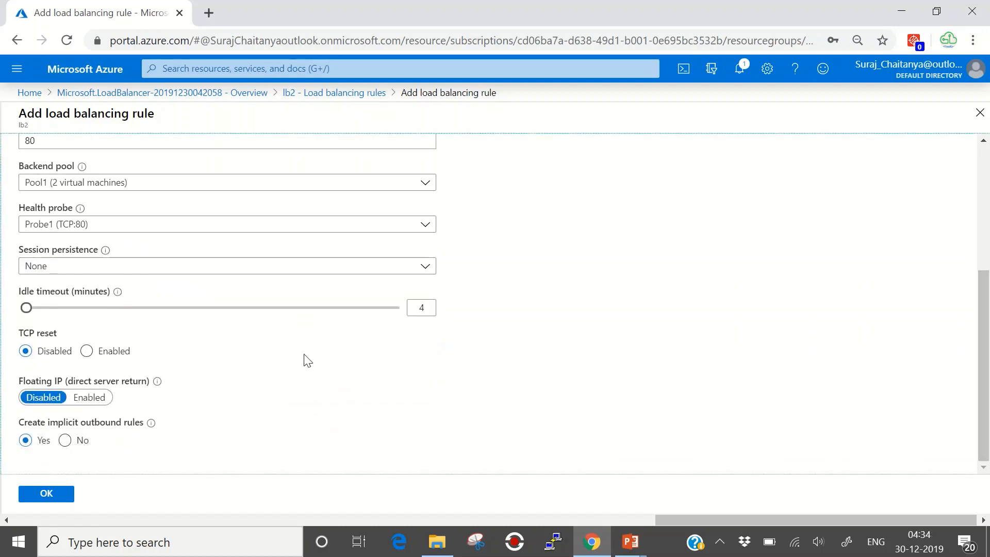
{"action": "mouse_move", "coordinate": [118, 294]}
{"action": "scroll", "coordinate": [93, 347], "scroll_direction": "up", "scroll_amount": 3}
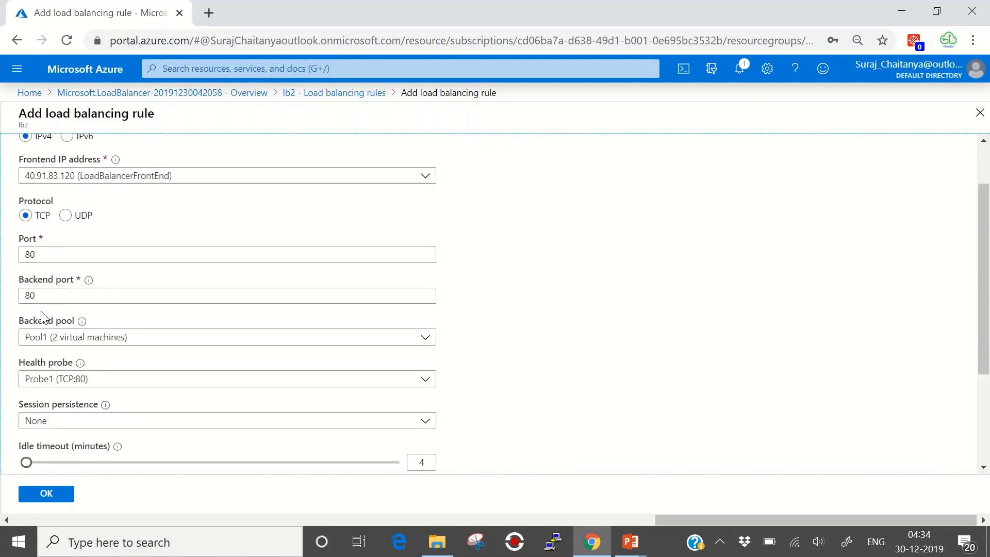
{"action": "scroll", "coordinate": [160, 320], "scroll_direction": "down", "scroll_amount": 3}
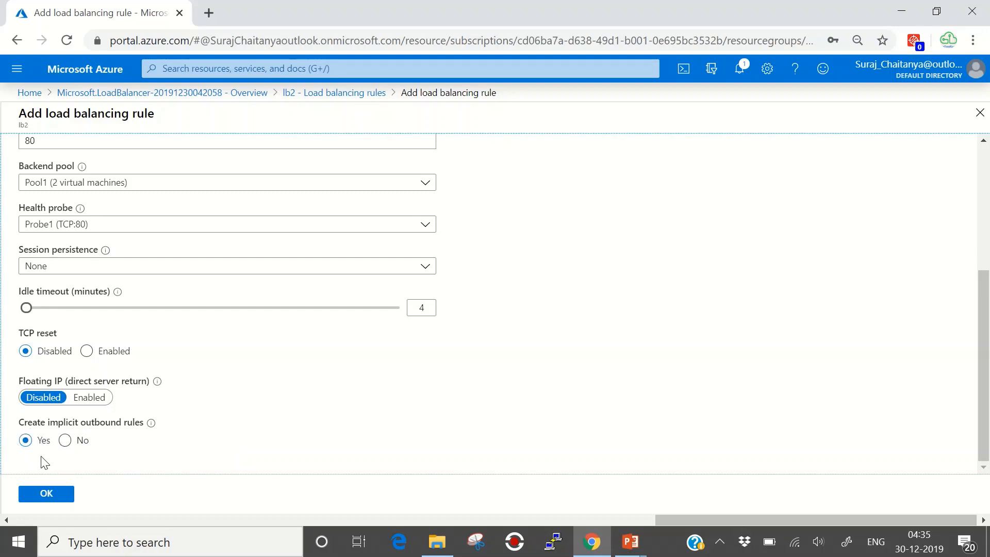
{"action": "left_click", "coordinate": [46, 494]}
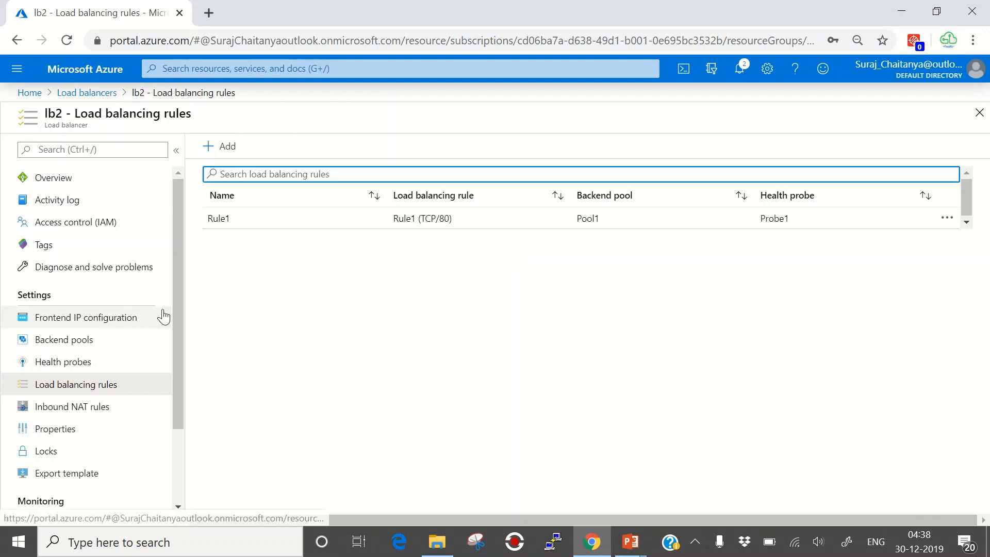
Open the configuration of public IP address stdIP1 and enter mylb1 as its DNS name label.
{"action": "mouse_move", "coordinate": [178, 313]}
{"action": "left_mouse_down"}
{"action": "mouse_move", "coordinate": [181, 373]}
{"action": "mouse_move", "coordinate": [188, 304]}
{"action": "left_mouse_up"}
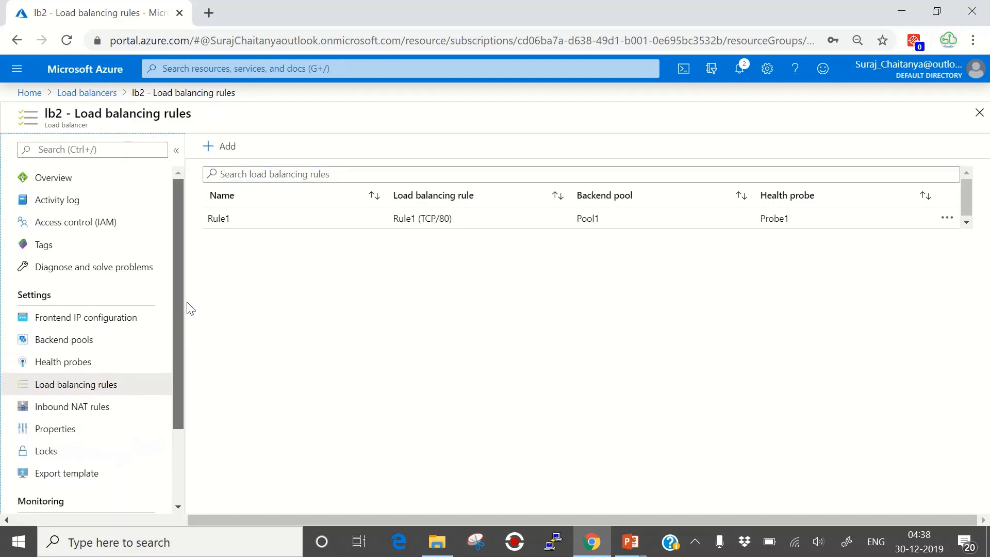
{"action": "left_click", "coordinate": [30, 98]}
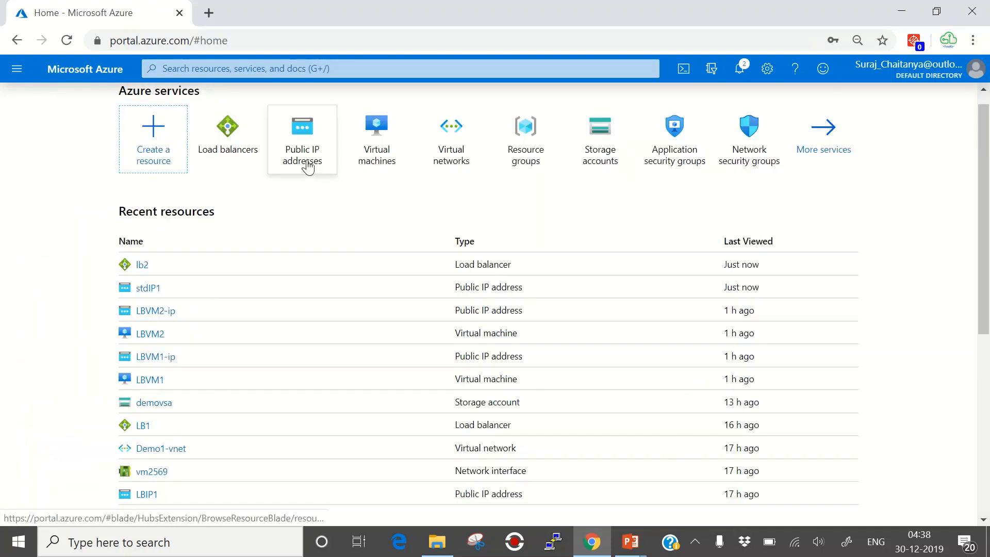
{"action": "left_click", "coordinate": [307, 164]}
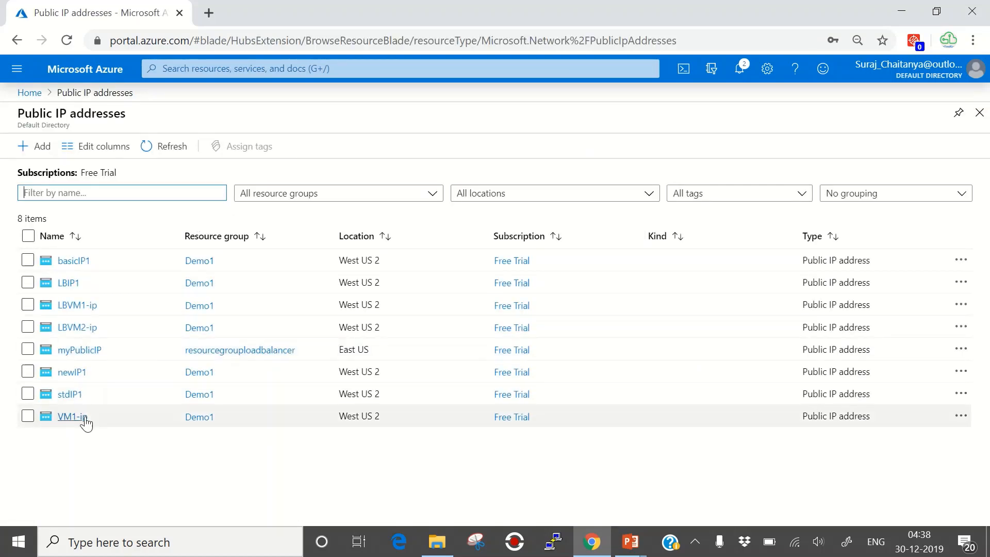
{"action": "left_click", "coordinate": [72, 395]}
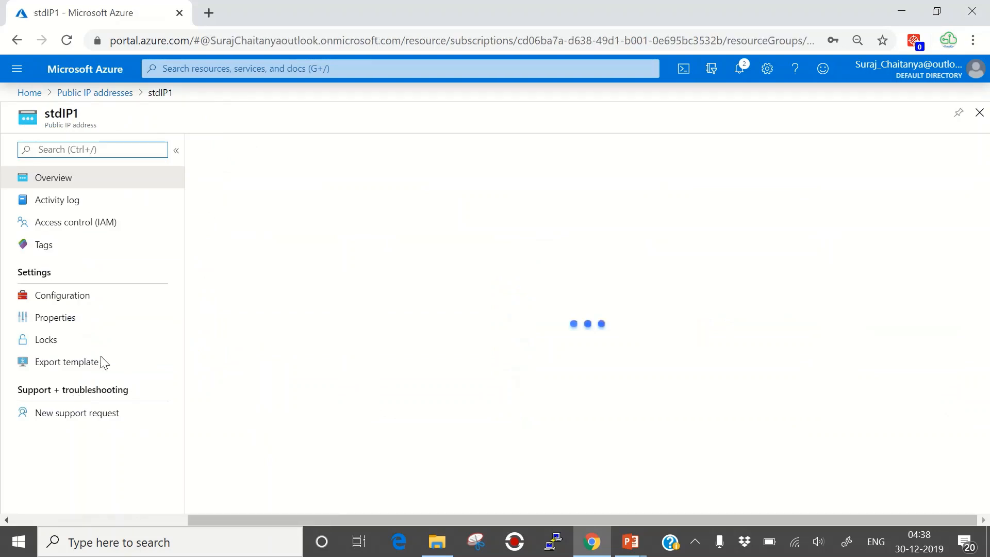
{"action": "left_click", "coordinate": [94, 304]}
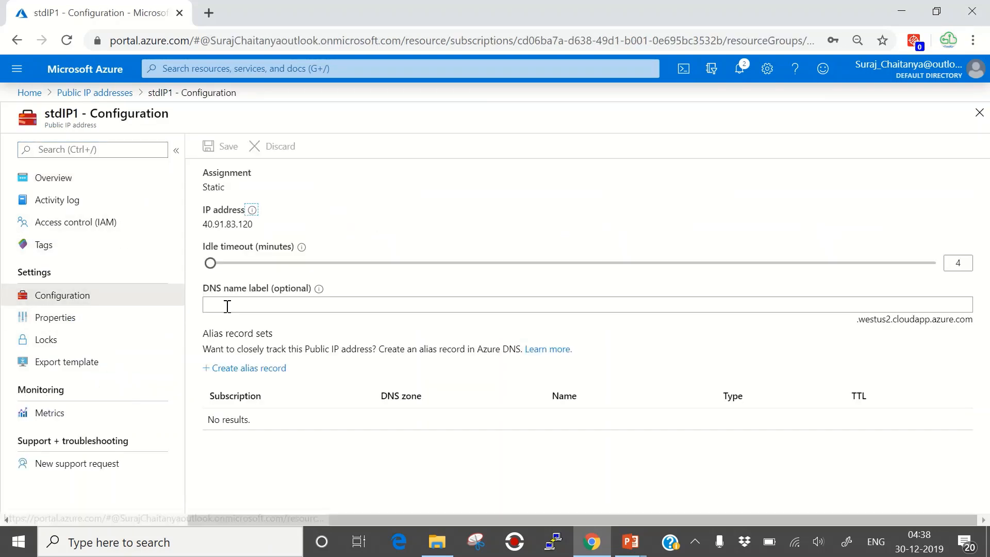
{"action": "left_click", "coordinate": [243, 305]}
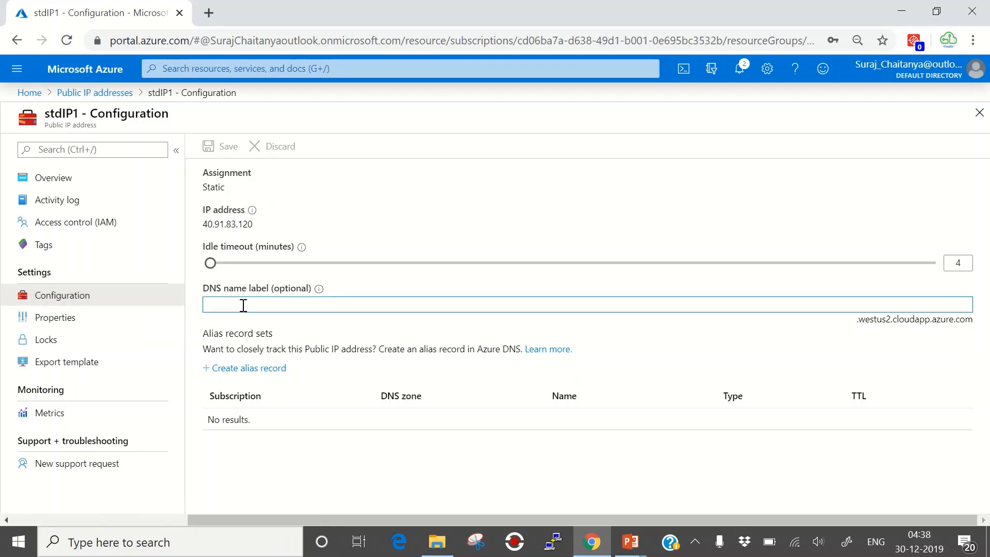
{"action": "type", "text": "mylb1"}
Copy stdIP1's IP address 40.91.83.120, open it in a new browser tab and reload the page to test the load balancer.
{"action": "left_click_drag", "start_coordinate": [254, 225], "coordinate": [202, 231]}
{"action": "key", "text": "ctrl+c"}
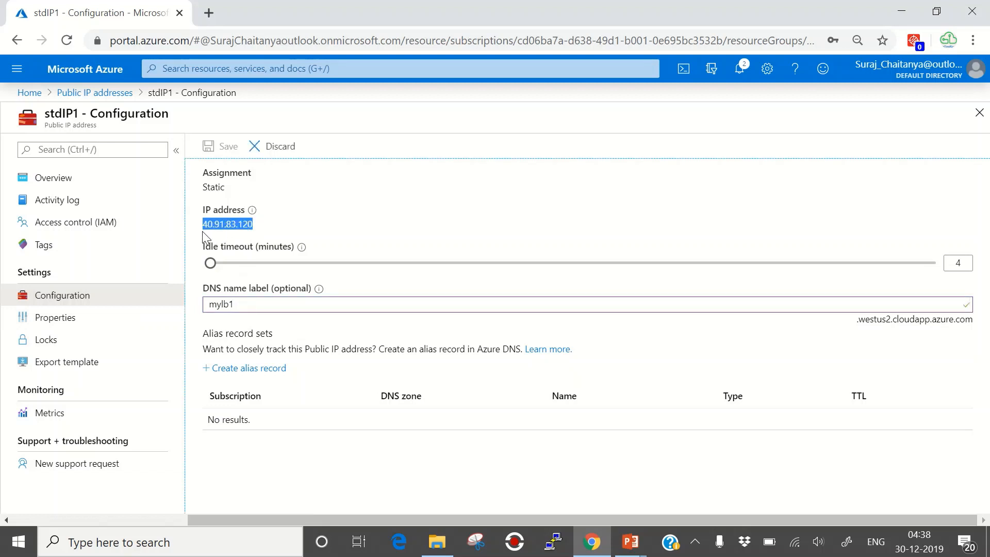
{"action": "left_click", "coordinate": [214, 9]}
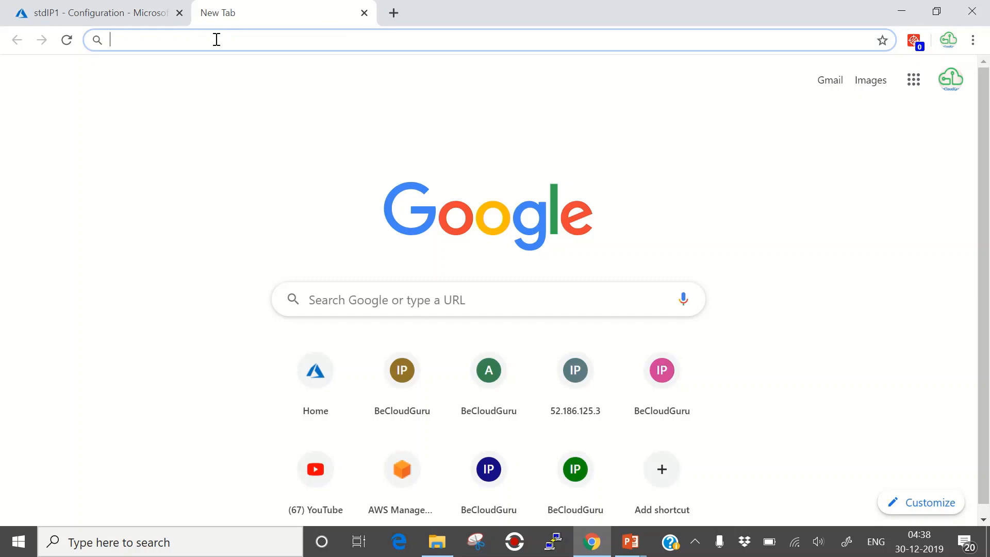
{"action": "key", "text": "ctrl+v"}
{"action": "key", "text": "Return"}
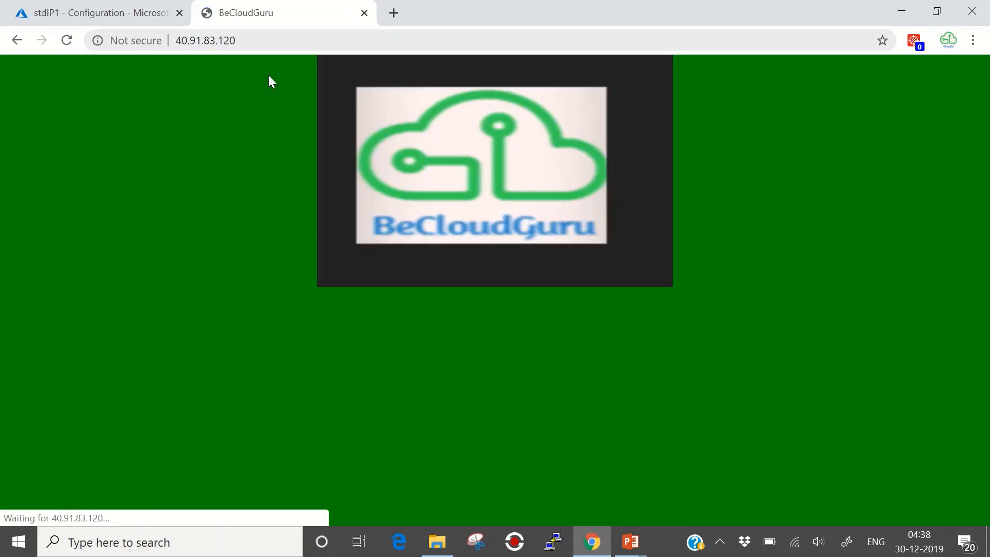
{"action": "left_click", "coordinate": [71, 38]}
{"action": "left_click", "coordinate": [71, 39]}
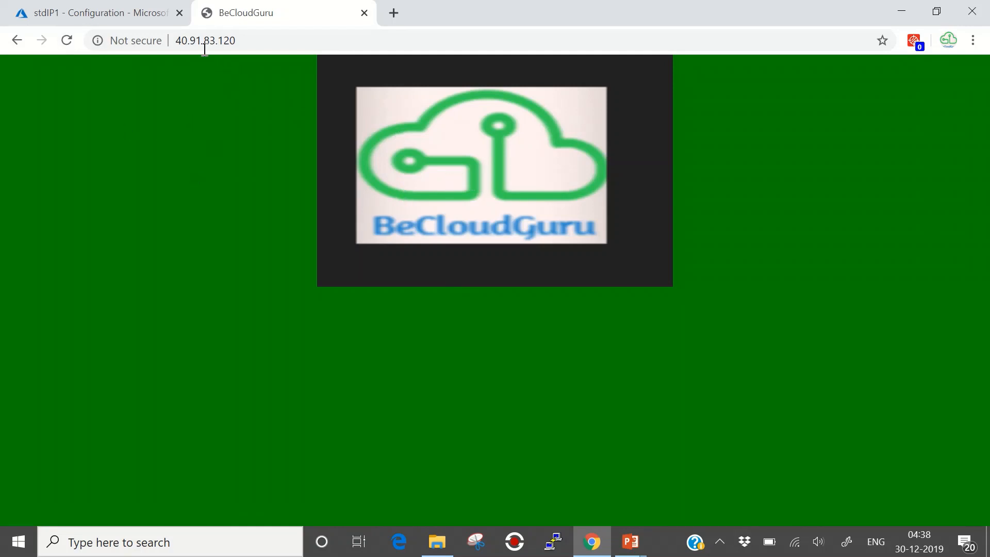
Copy the domain suffix of stdIP1's DNS name and open mylb1.westus2.cloudapp.azure.com in another new browser tab.
{"action": "left_click", "coordinate": [135, 13]}
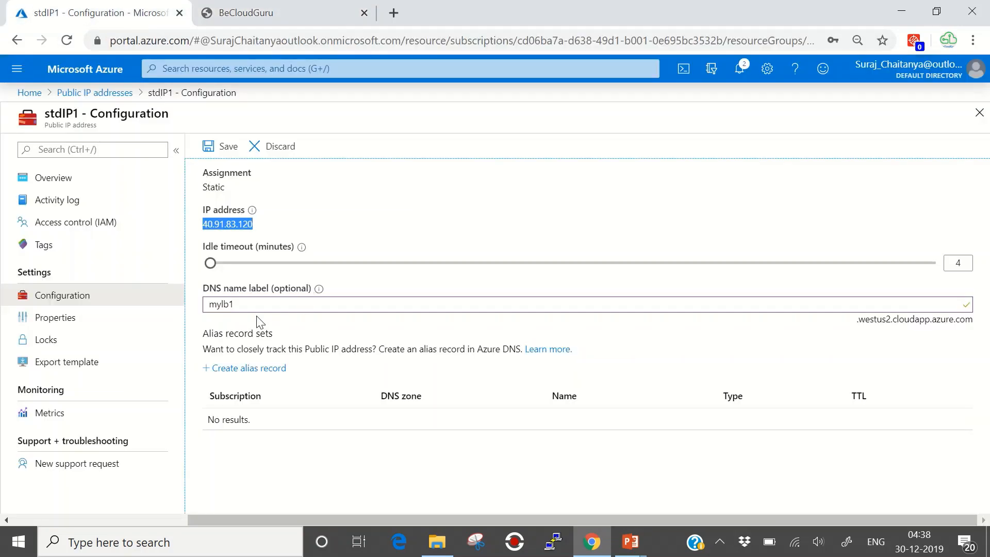
{"action": "left_click", "coordinate": [859, 327]}
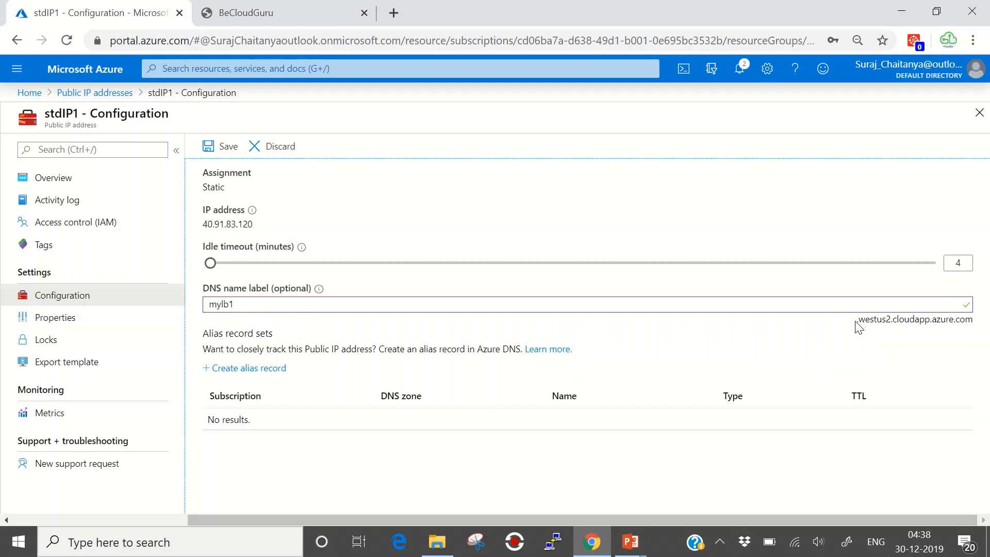
{"action": "left_click_drag", "start_coordinate": [856, 322], "coordinate": [973, 319]}
{"action": "key", "text": "ctrl+c"}
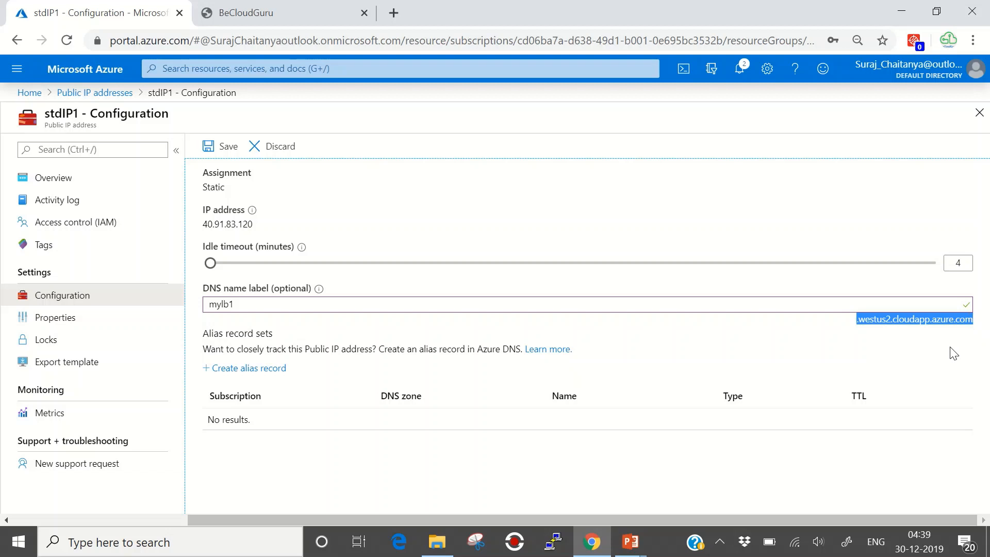
{"action": "left_click", "coordinate": [393, 13]}
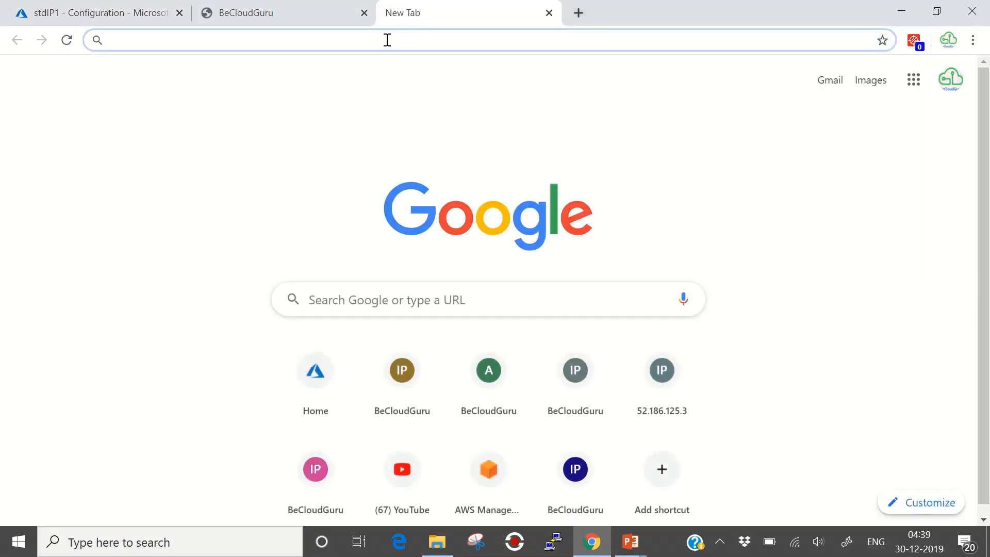
{"action": "key", "text": "ctrl+v"}
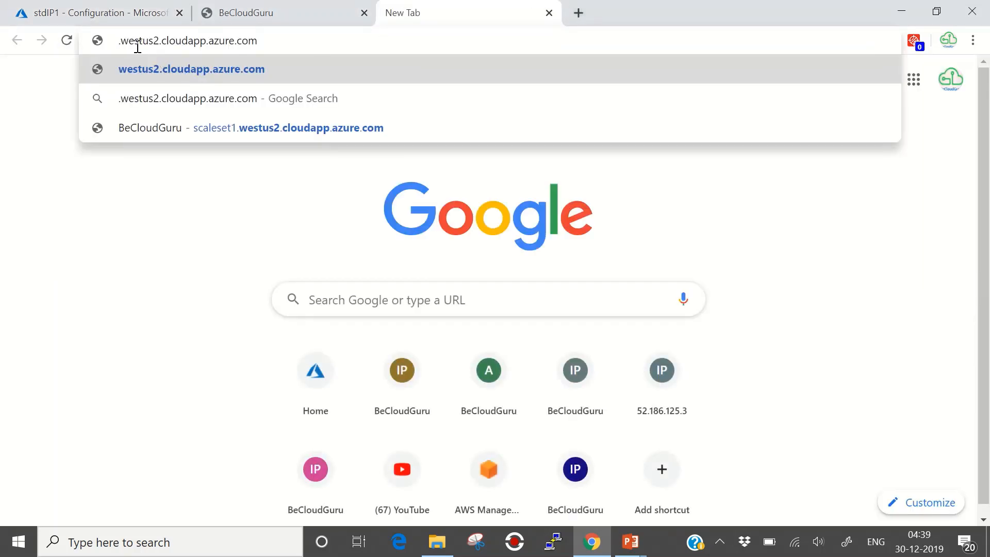
{"action": "left_click", "coordinate": [119, 40]}
{"action": "type", "text": "m"}
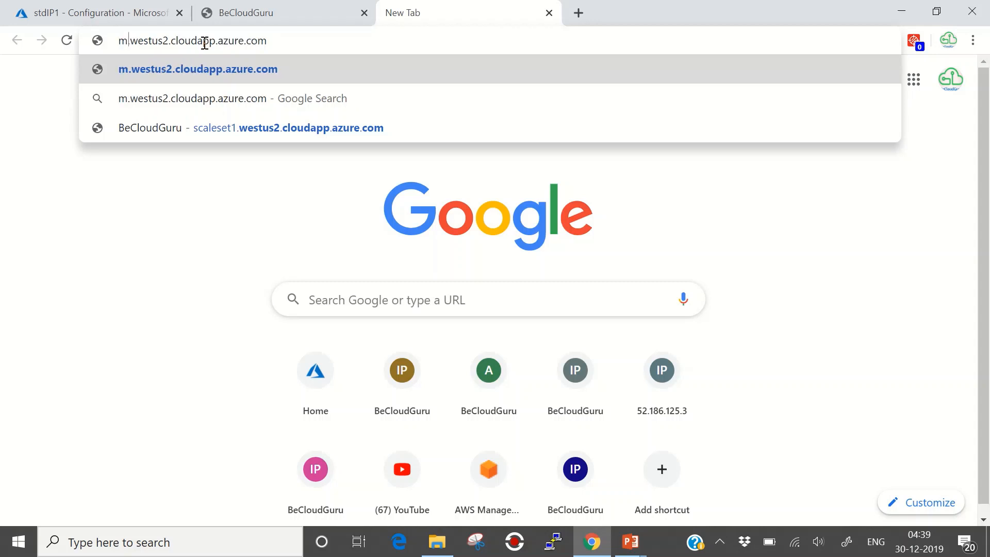
{"action": "type", "text": "ylb1"}
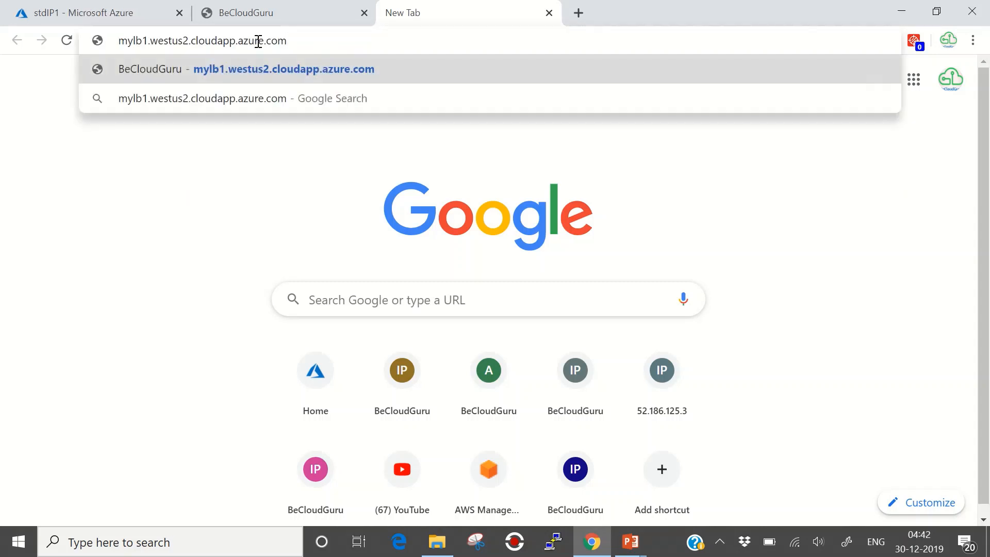
{"action": "key", "text": "Return"}
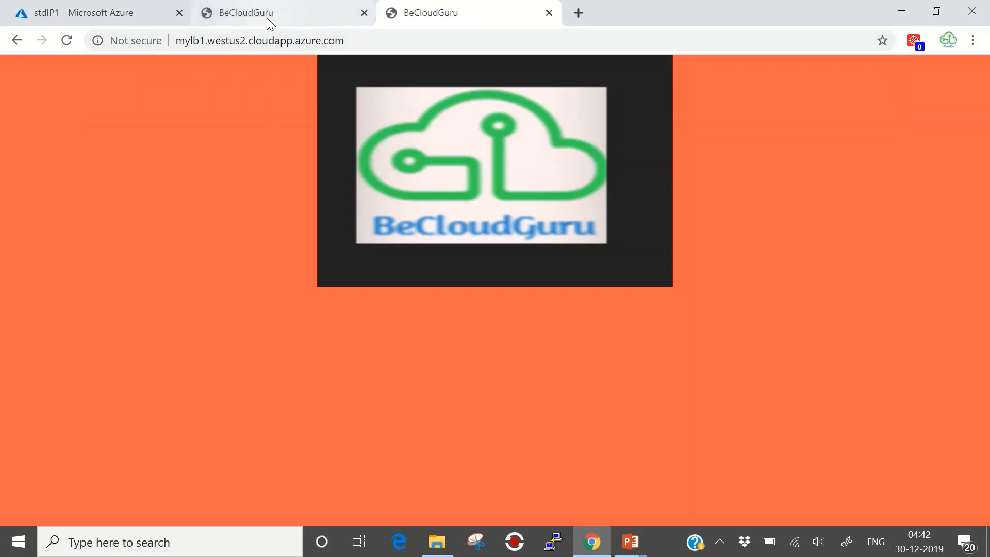
Compare the pages served through the IP address and the DNS name, and return to the Azure portal.
{"action": "left_click", "coordinate": [267, 17]}
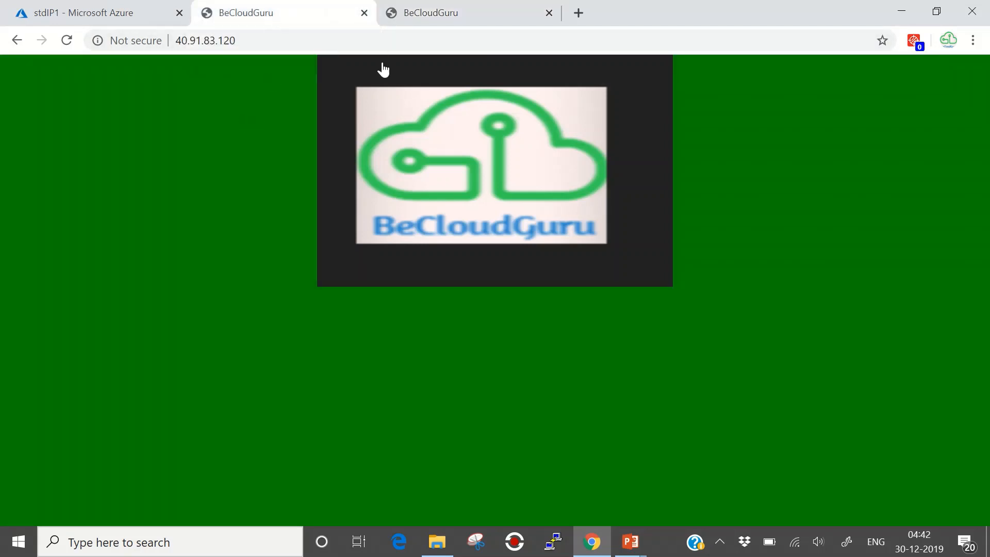
{"action": "left_click", "coordinate": [451, 19]}
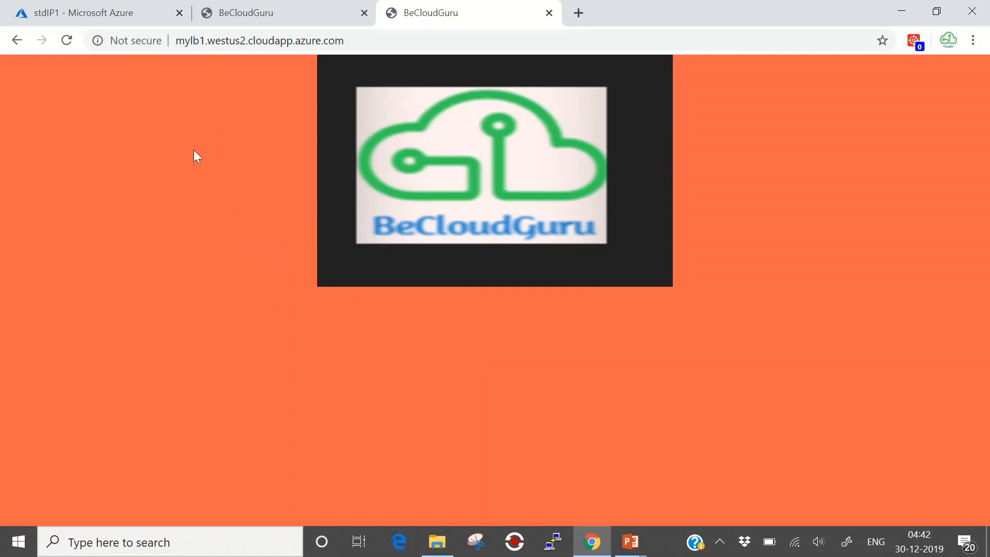
{"action": "left_click", "coordinate": [118, 20]}
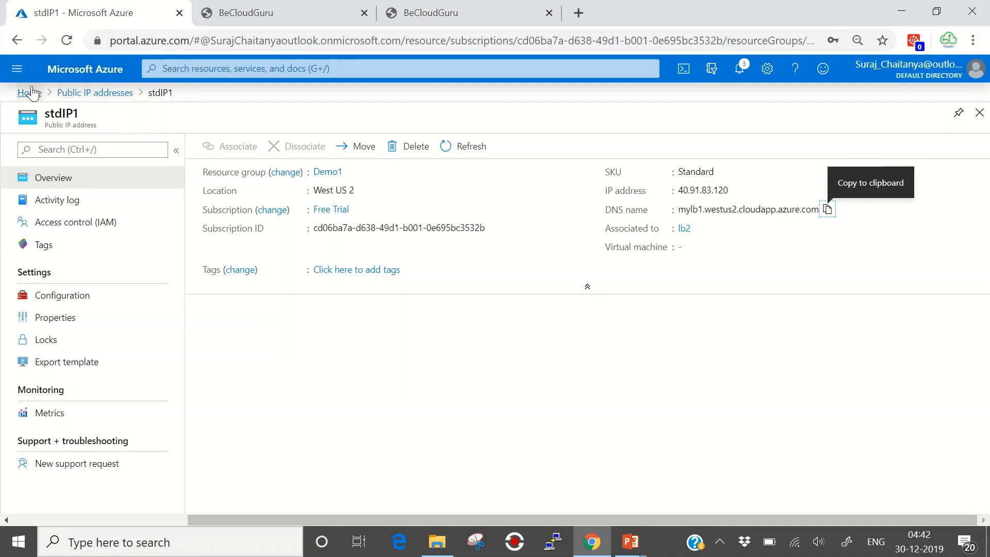
Open load balancer lb2 from the list of load balancers and show its inbound NAT rules.
{"action": "left_click", "coordinate": [32, 93]}
{"action": "left_click", "coordinate": [284, 159]}
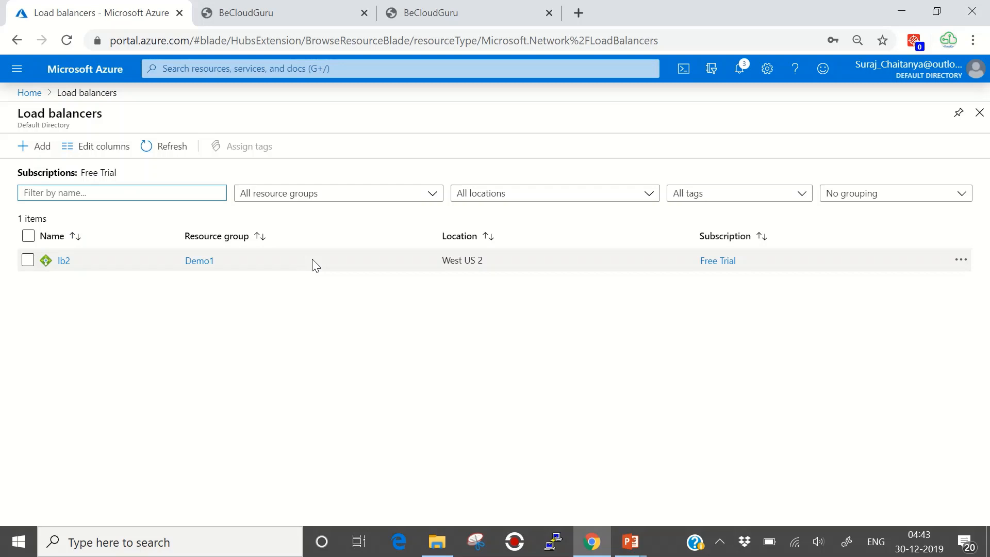
{"action": "left_click", "coordinate": [63, 260]}
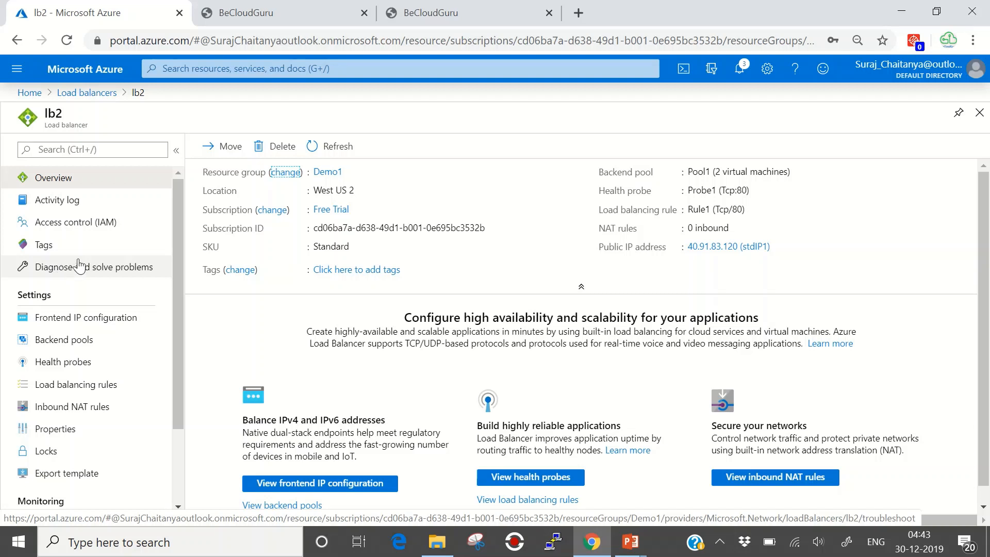
{"action": "scroll", "coordinate": [180, 281], "scroll_direction": "down", "scroll_amount": 1}
{"action": "scroll", "coordinate": [180, 281], "scroll_direction": "down", "scroll_amount": 1}
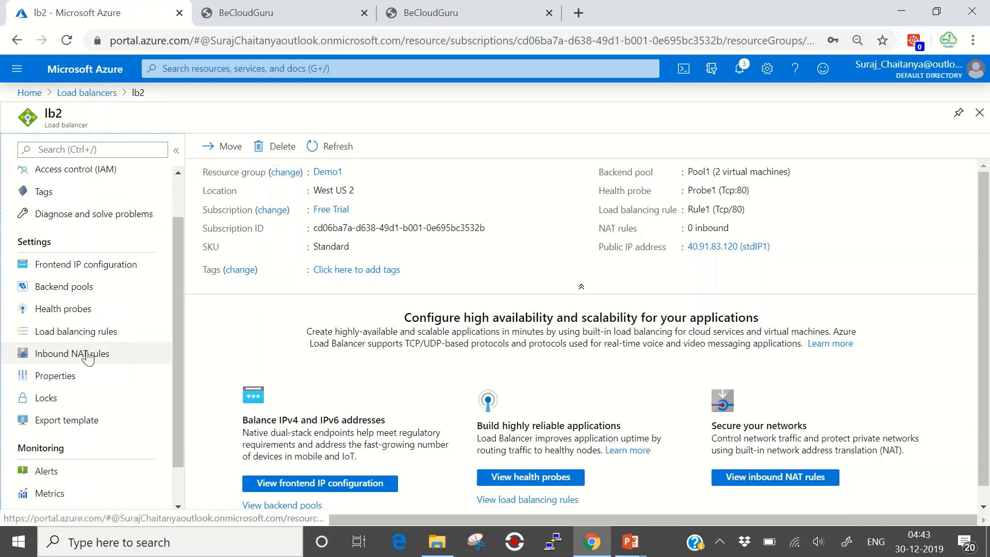
{"action": "left_click", "coordinate": [88, 356]}
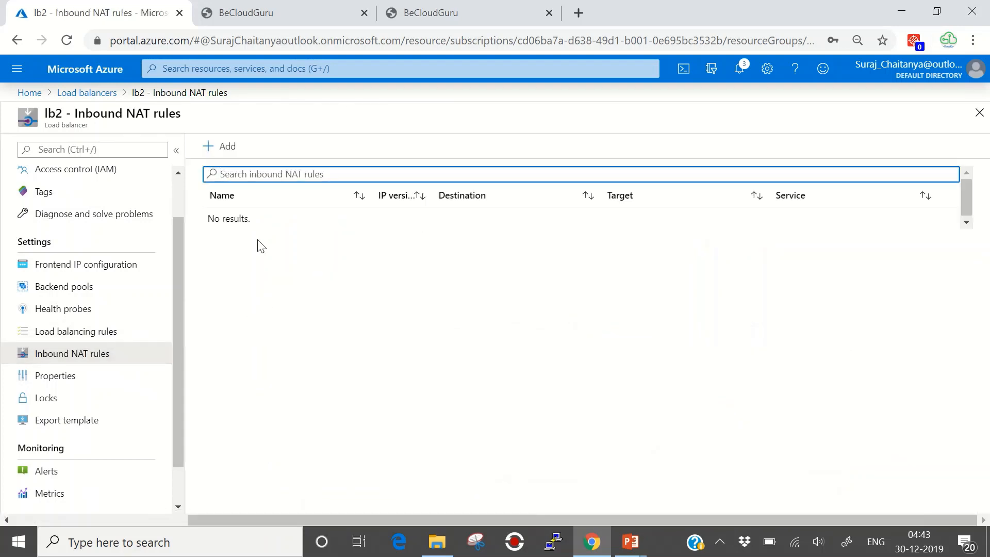
Start an inbound NAT rule named NAT1 with RDP as its service.
{"action": "left_click", "coordinate": [221, 149]}
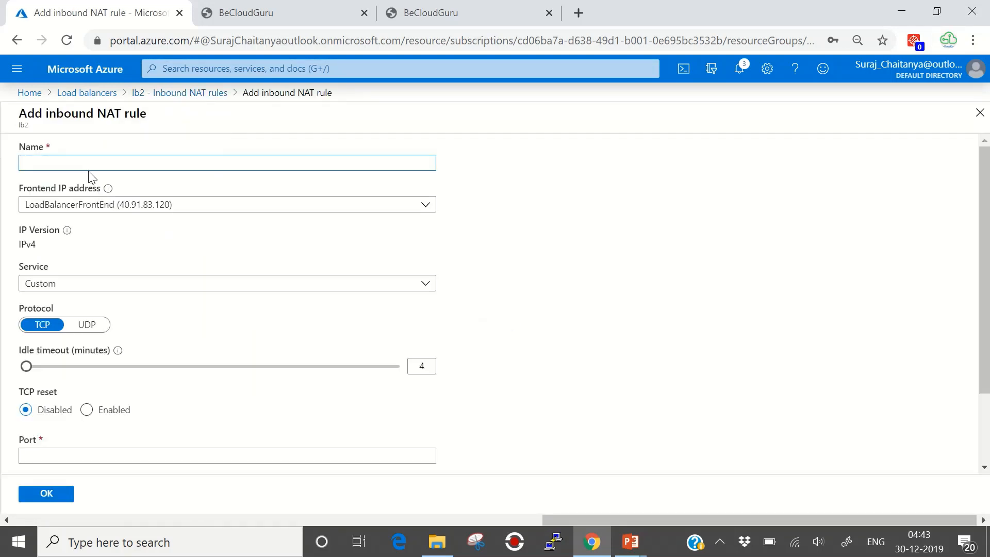
{"action": "type", "text": "NAT1"}
{"action": "left_click", "coordinate": [418, 286]}
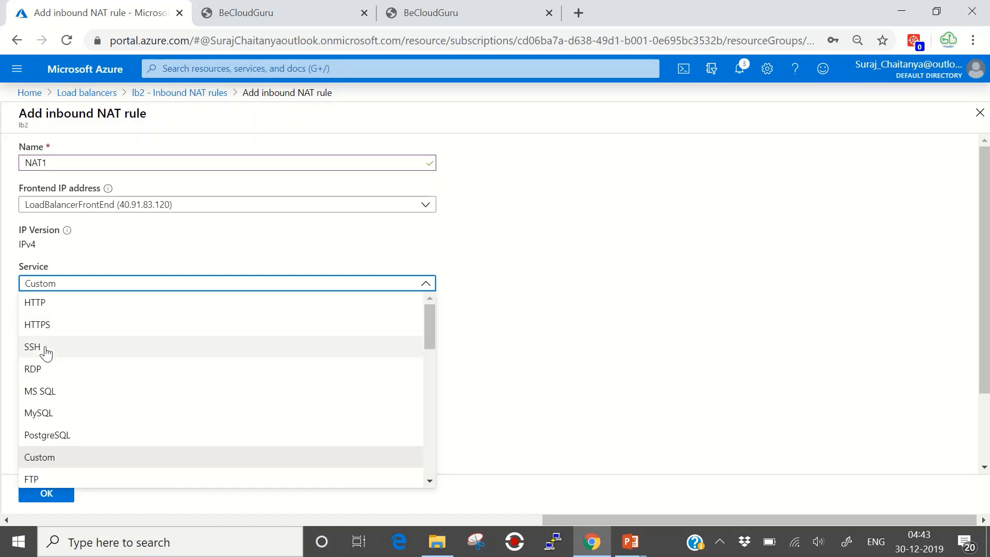
{"action": "left_click", "coordinate": [43, 375]}
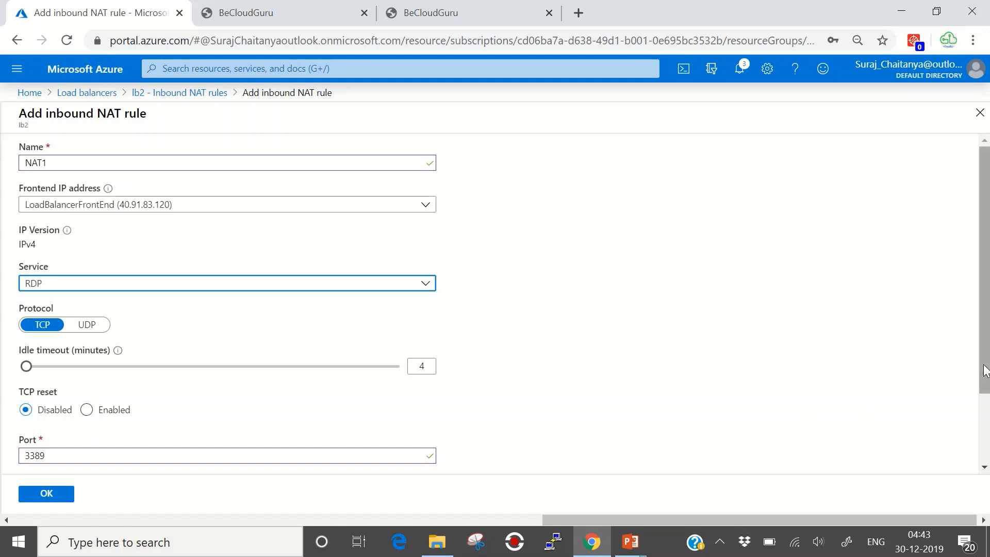
Target the NAT rule at virtual machine LBVM1 with network IP configuration ipconfig1 (10.1.0.6), and set the port mapping to Custom.
{"action": "left_click_drag", "start_coordinate": [981, 373], "coordinate": [982, 440]}
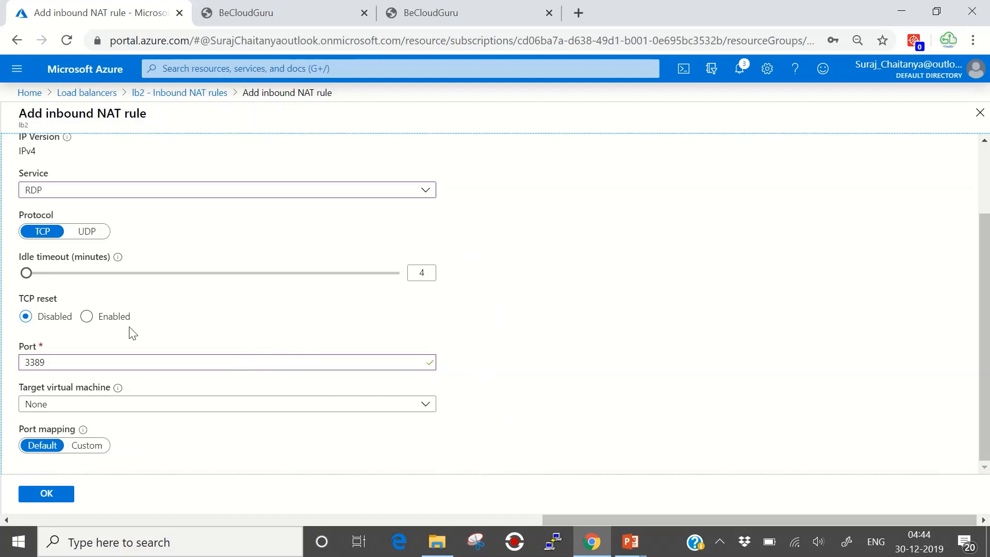
{"action": "left_click", "coordinate": [419, 407]}
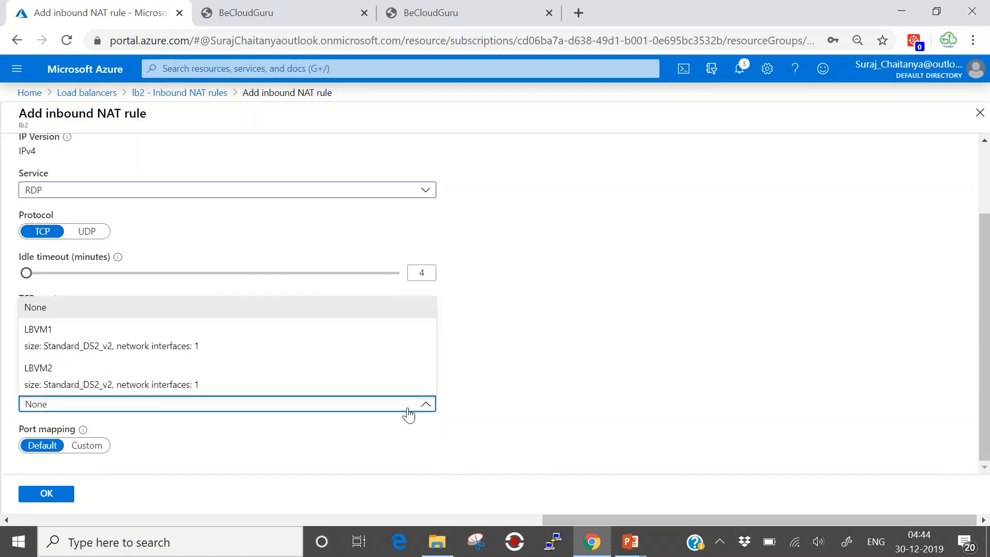
{"action": "left_click", "coordinate": [97, 333]}
{"action": "scroll", "coordinate": [982, 391], "scroll_direction": "down", "scroll_amount": 2}
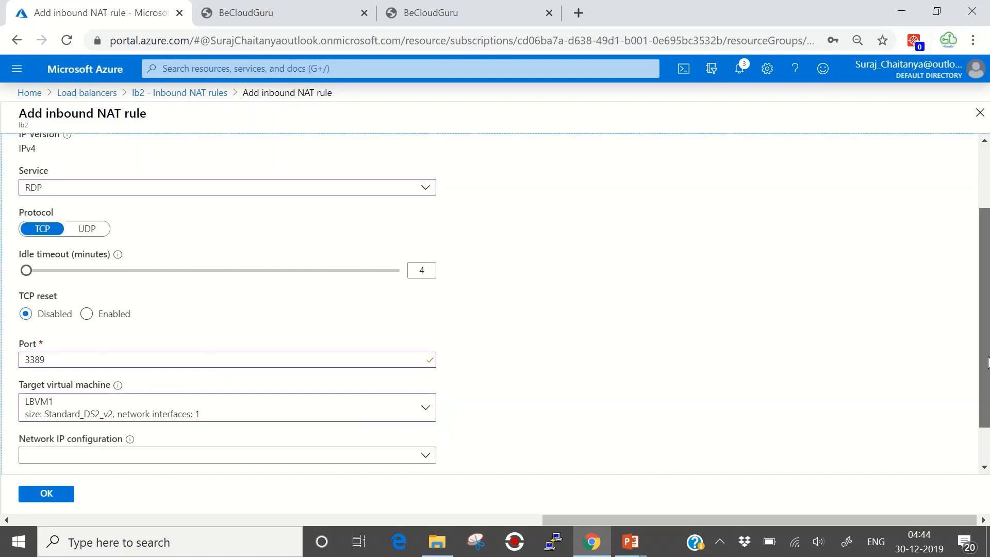
{"action": "left_click", "coordinate": [426, 404]}
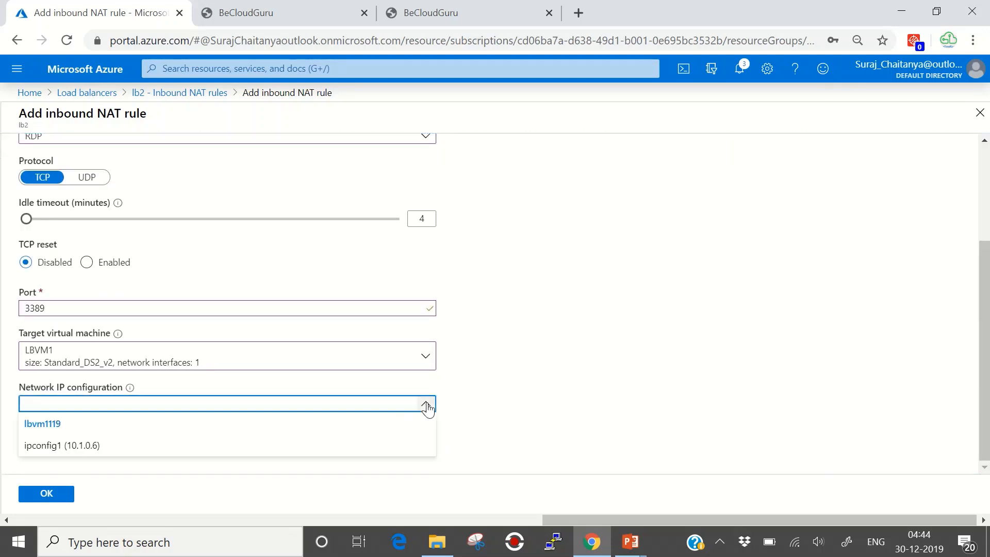
{"action": "left_click", "coordinate": [88, 446]}
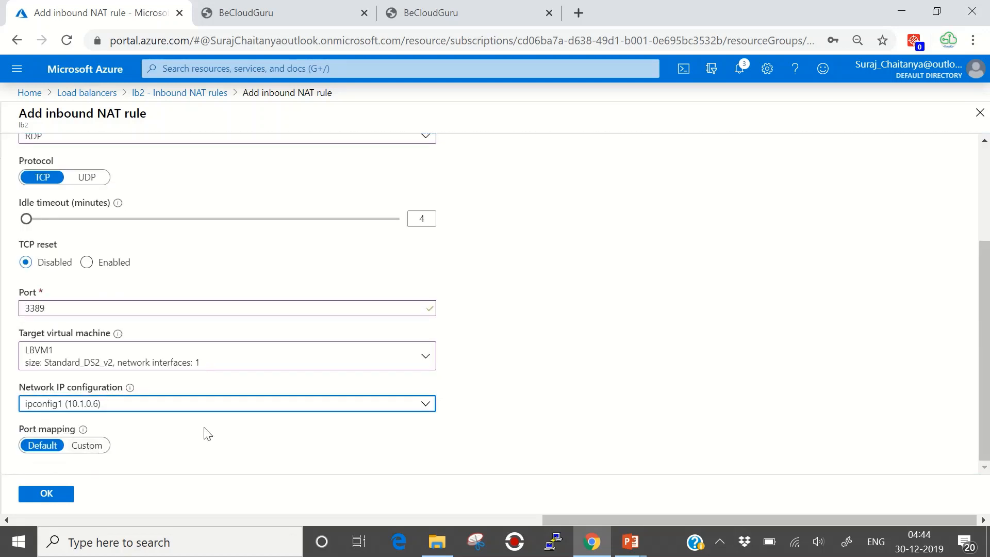
{"action": "left_click", "coordinate": [983, 404]}
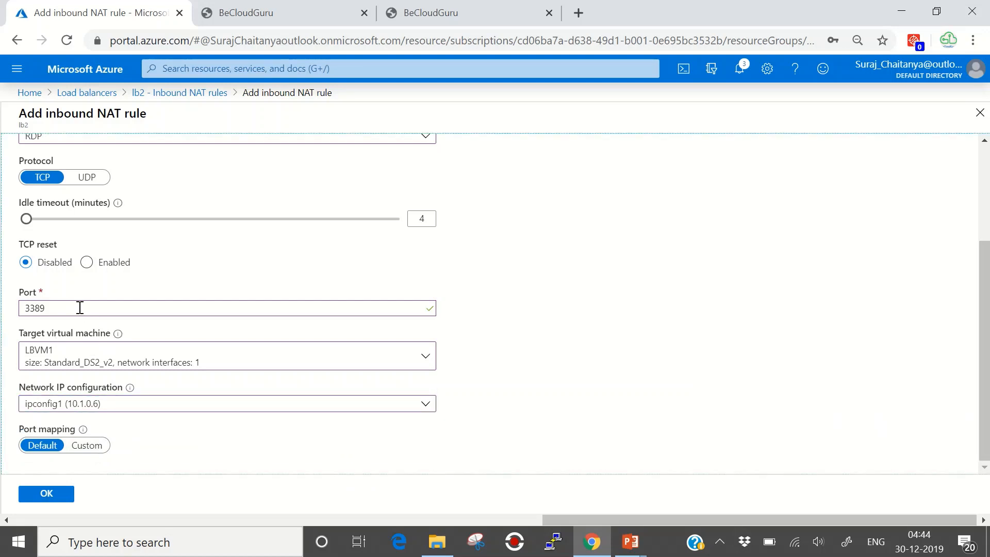
{"action": "left_click", "coordinate": [84, 447]}
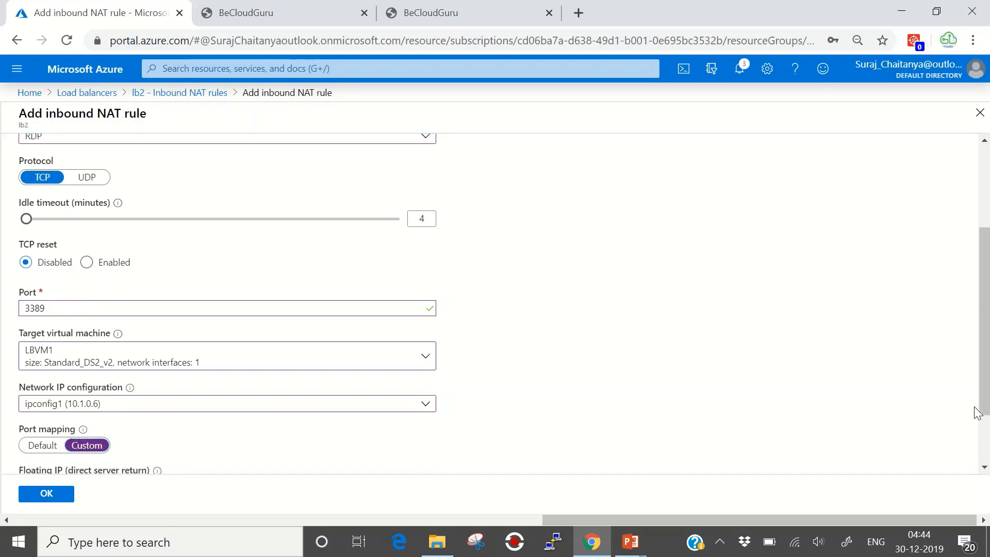
Set the NAT rule's port mapping back to Default and create the rule.
{"action": "left_click_drag", "start_coordinate": [982, 409], "coordinate": [979, 468]}
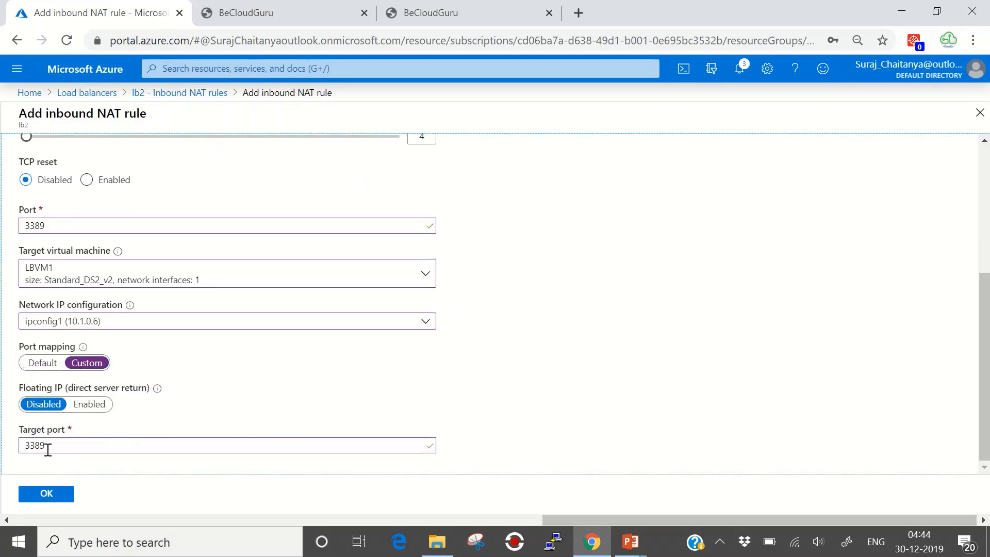
{"action": "left_click", "coordinate": [37, 364]}
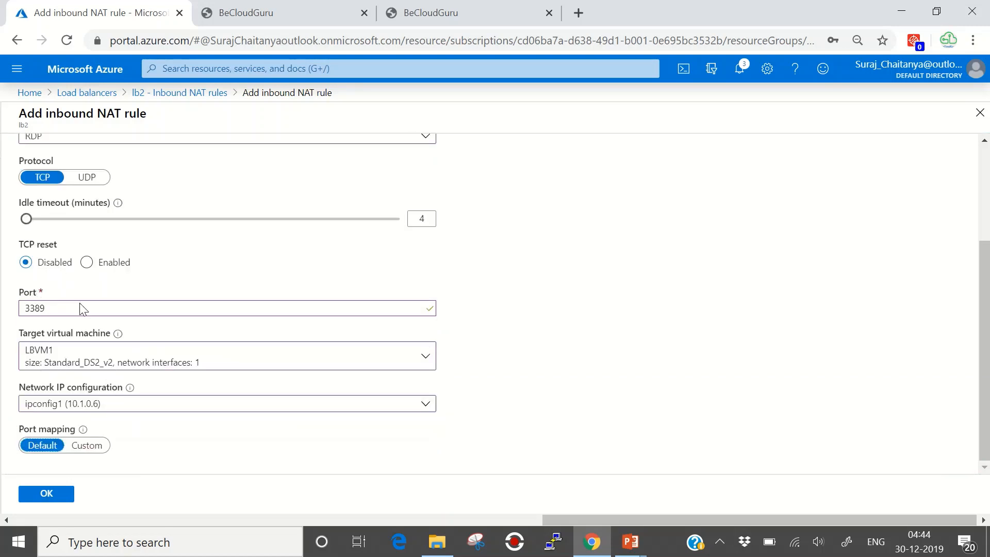
{"action": "left_click", "coordinate": [47, 490]}
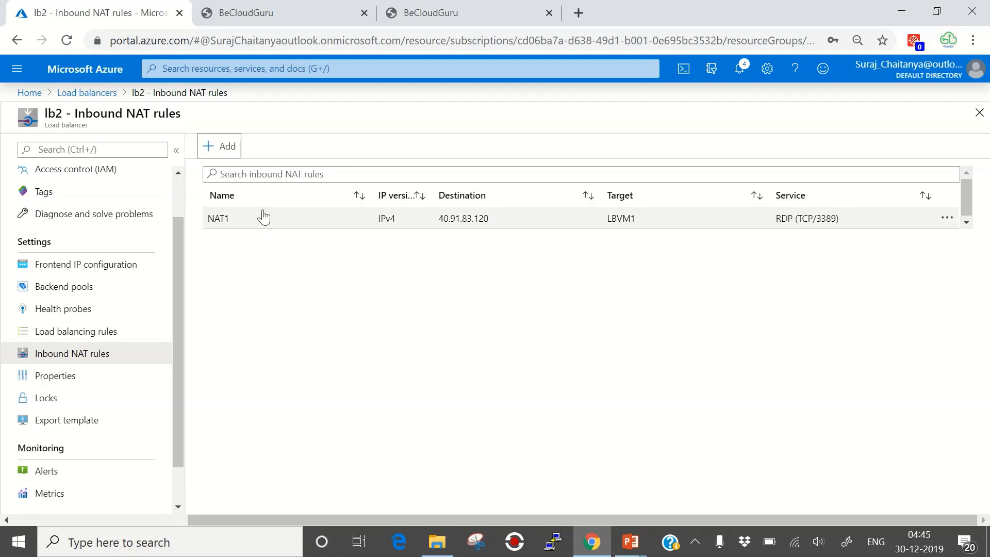
{"action": "left_click_drag", "start_coordinate": [179, 377], "coordinate": [196, 336]}
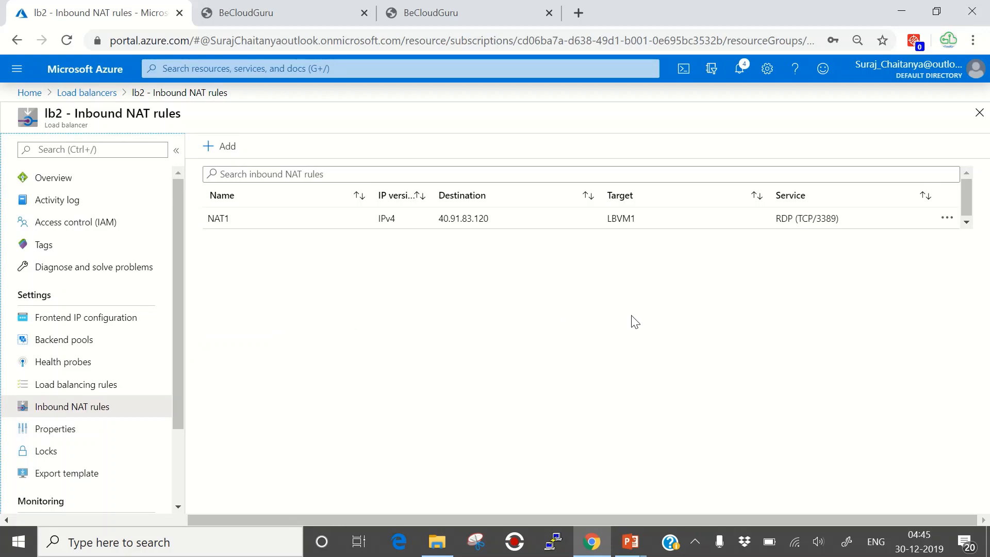
Launch Remote Desktop Connection and copy the load balancer's IP address 40.91.83.120 from the web page opened by IP.
{"action": "left_click", "coordinate": [107, 542]}
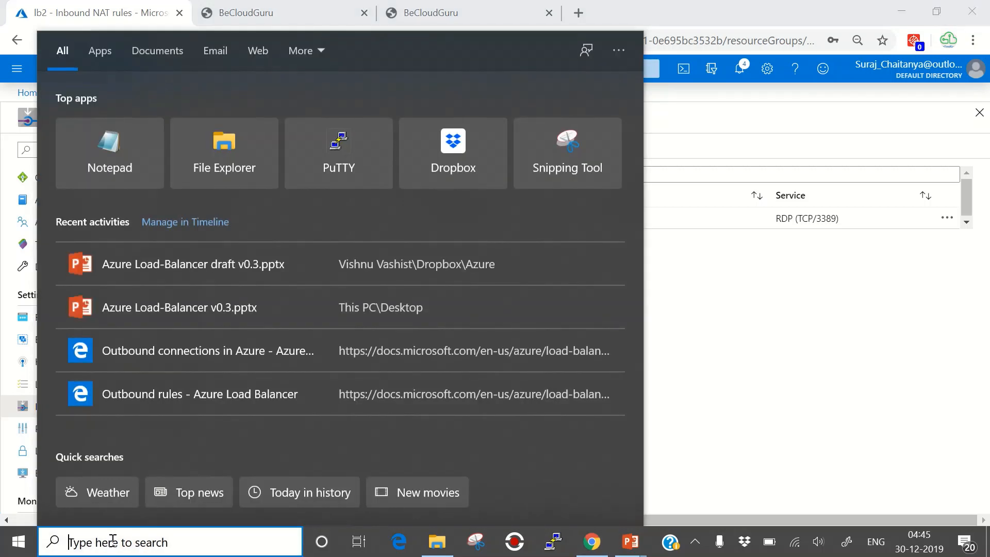
{"action": "type", "text": "rdp"}
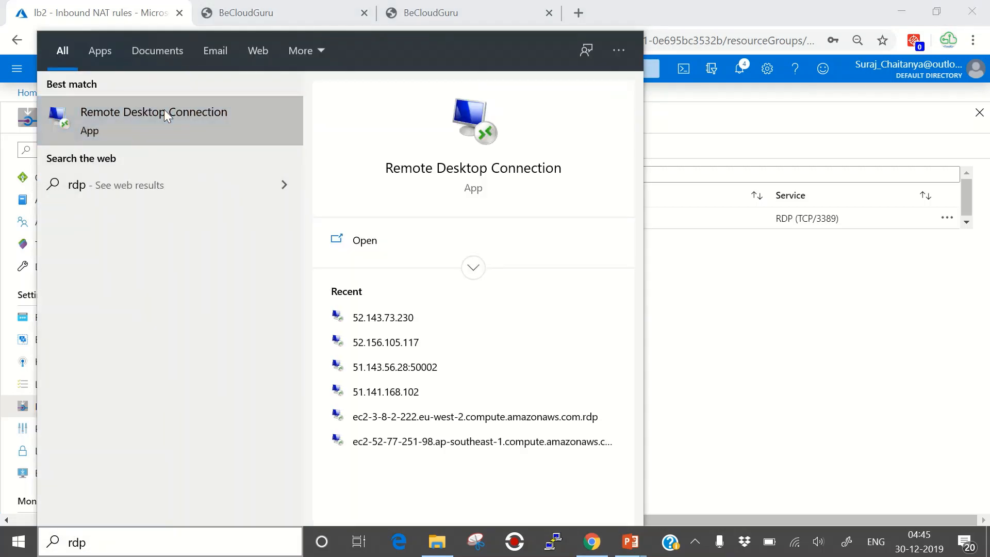
{"action": "left_click", "coordinate": [164, 109]}
{"action": "left_click", "coordinate": [242, 15]}
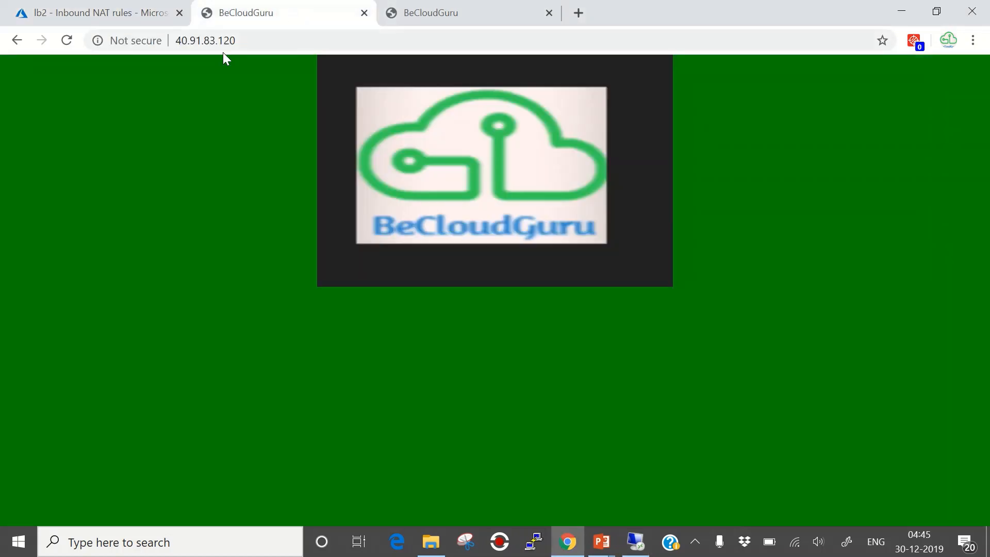
{"action": "left_click", "coordinate": [236, 41]}
{"action": "key", "text": "ctrl+c"}
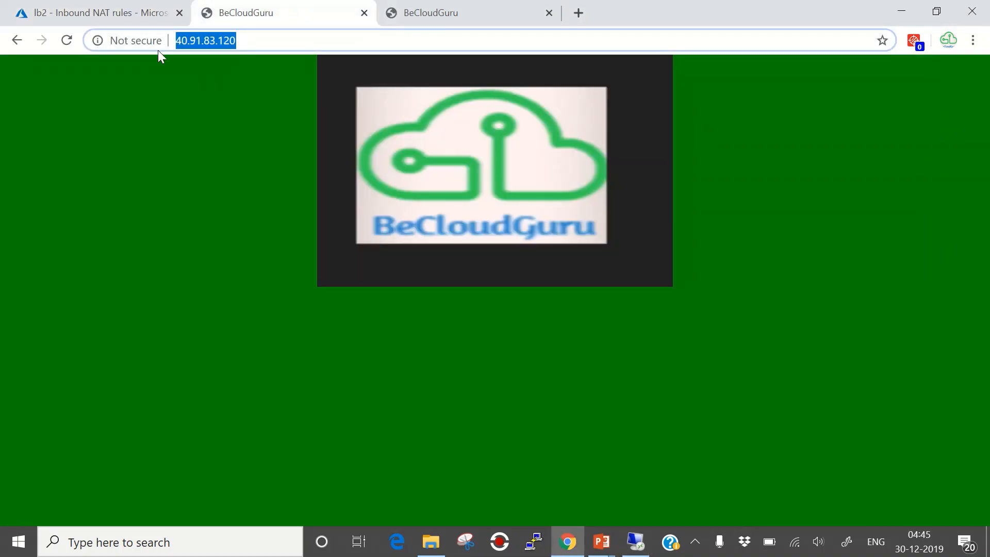
{"action": "left_click", "coordinate": [136, 13]}
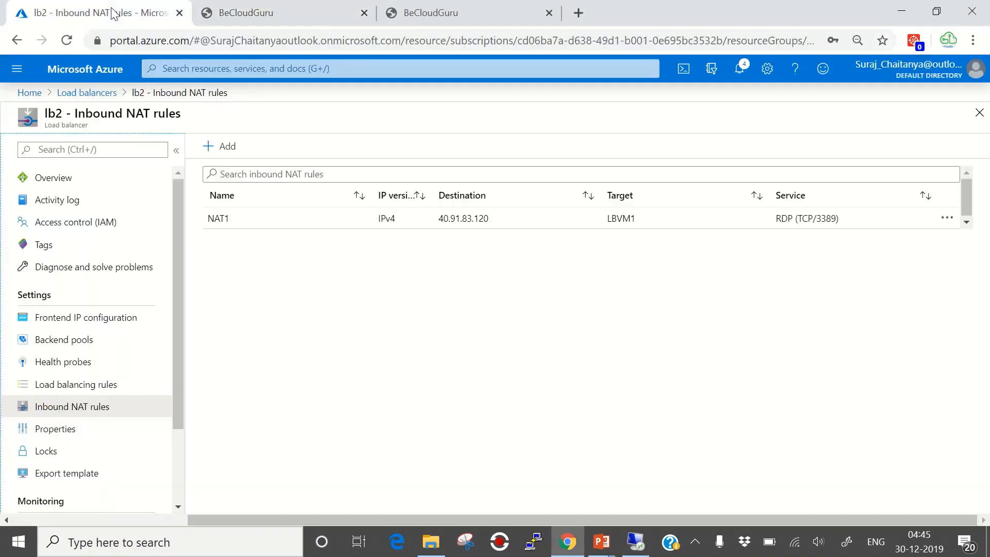
Enter 40.91.83.120 as the remote computer in Remote Desktop Connection, without the http prefix and slashes, and connect.
{"action": "left_click", "coordinate": [630, 542]}
{"action": "key", "text": "ctrl+v"}
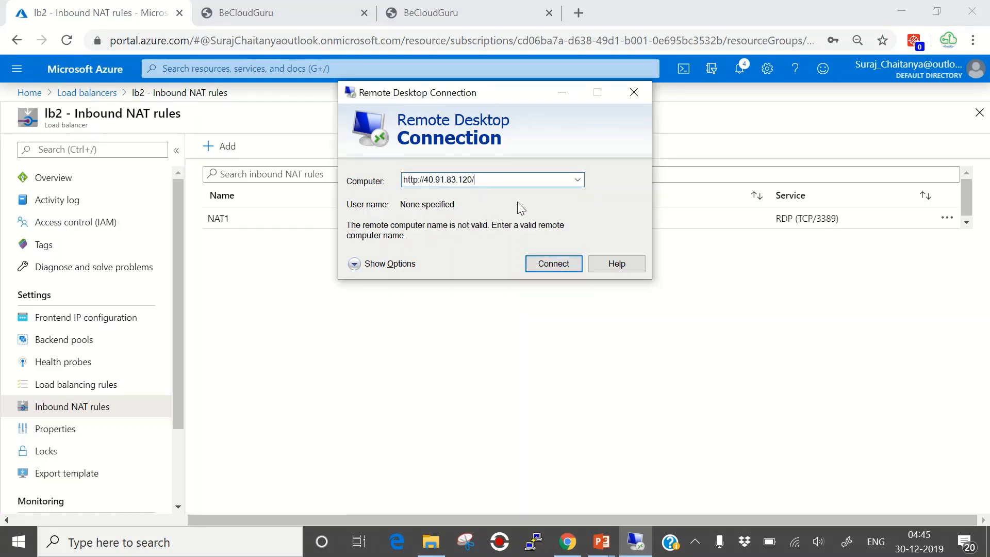
{"action": "key", "text": "BackSpace"}
{"action": "key", "text": "BackSpace"}
{"action": "key", "text": "BackSpace"}
{"action": "key", "text": "BackSpace"}
{"action": "key", "text": "BackSpace"}
{"action": "key", "text": "BackSpace"}
{"action": "key", "text": "BackSpace"}
{"action": "key", "text": "BackSpace"}
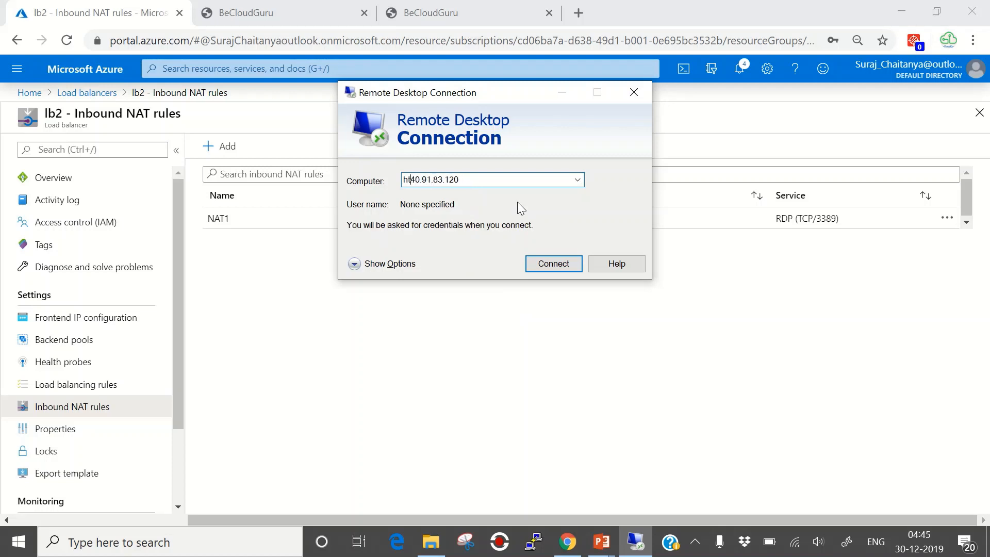
{"action": "left_click", "coordinate": [543, 264]}
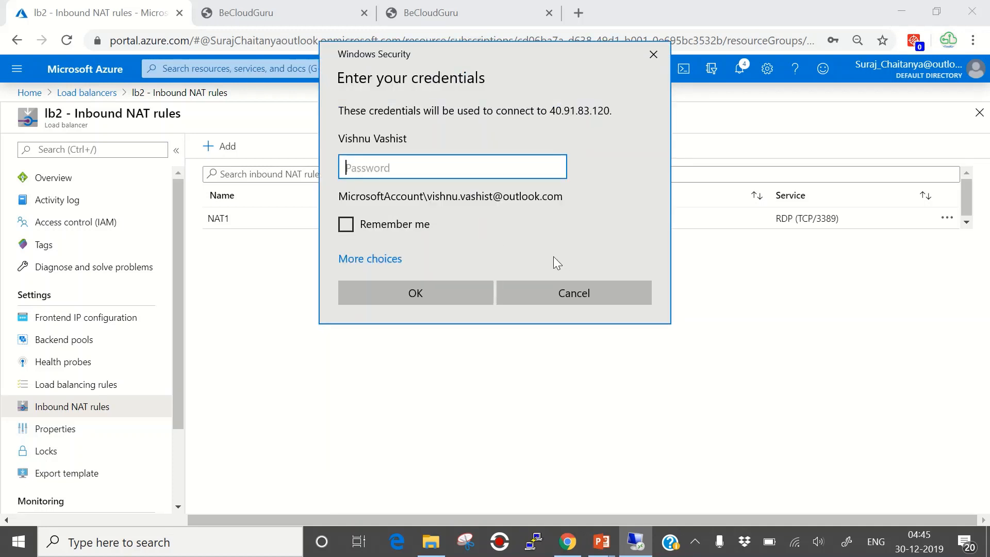
Sign in with a different account as .\az-user, enter the account password, and accept the certificate warning.
{"action": "left_click", "coordinate": [378, 259]}
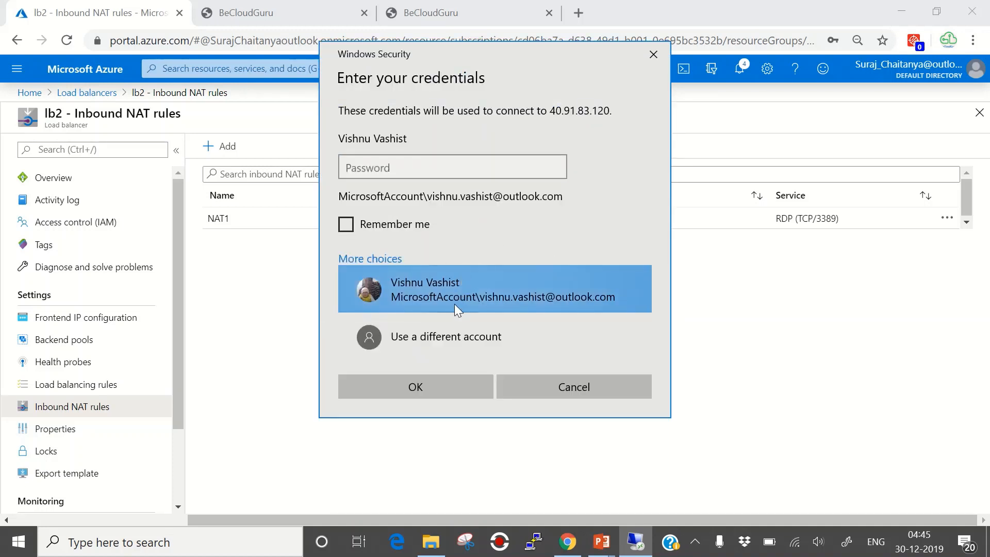
{"action": "left_click", "coordinate": [441, 336]}
{"action": "type", "text": ".\\"}
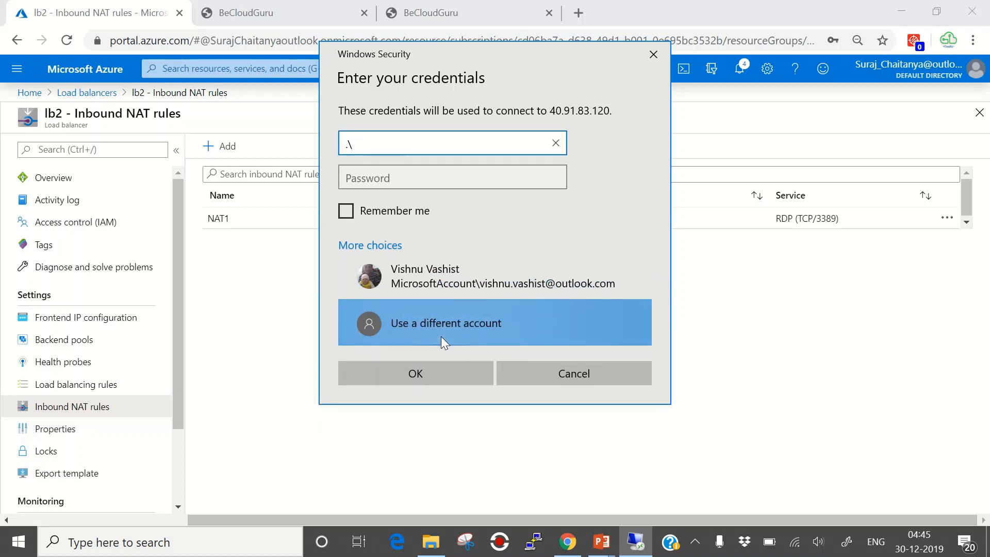
{"action": "type", "text": "az-"}
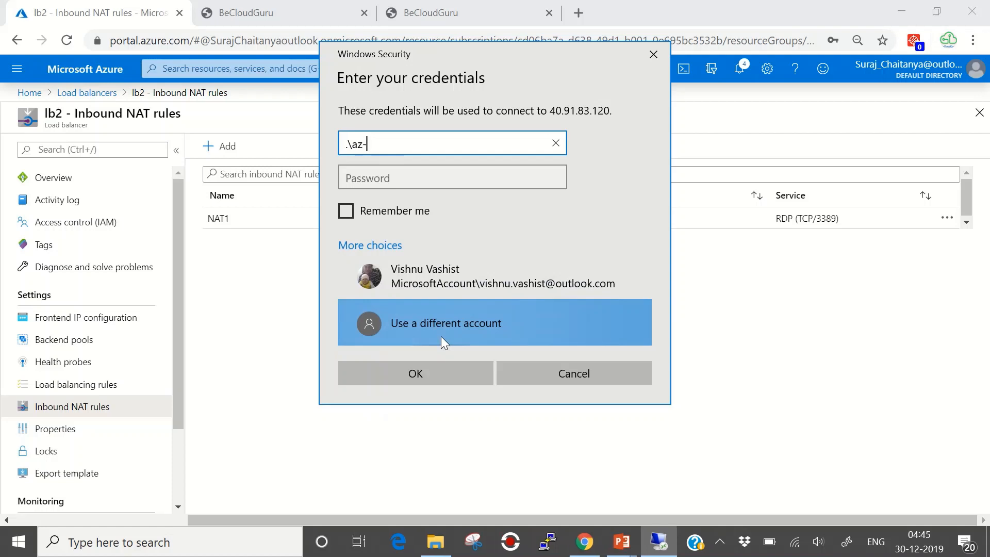
{"action": "type", "text": "user"}
{"action": "key", "text": "Tab"}
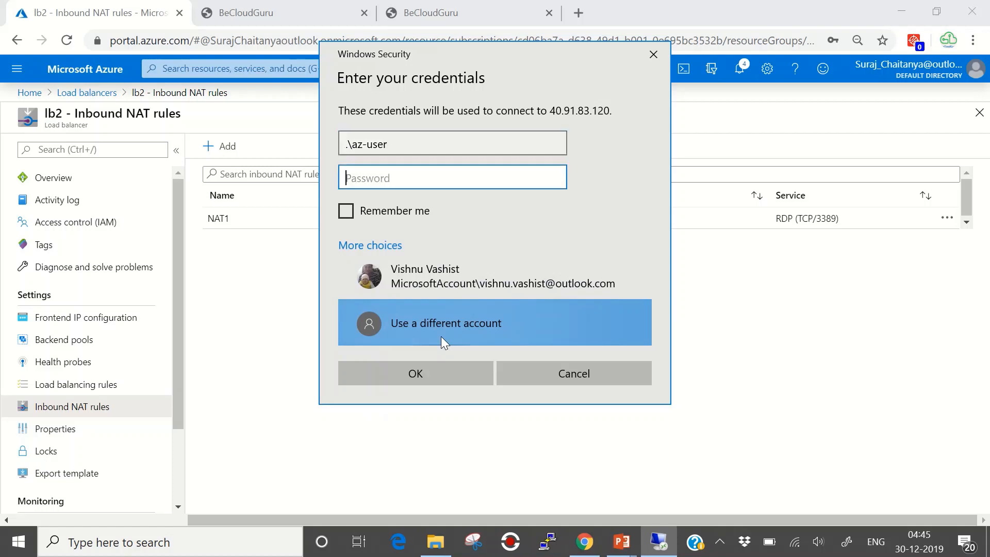
{"action": "type", "text": "••••••••••••"}
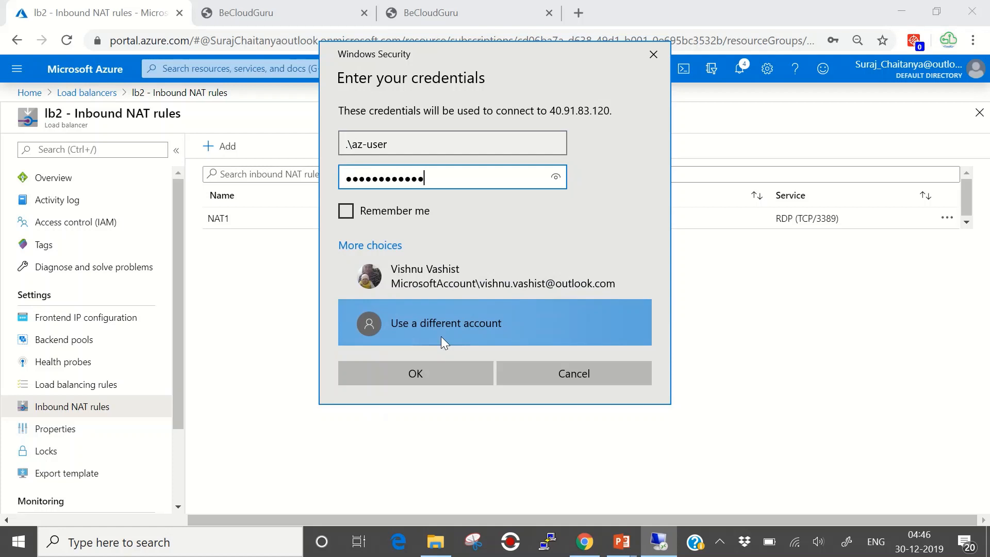
{"action": "left_click", "coordinate": [436, 372]}
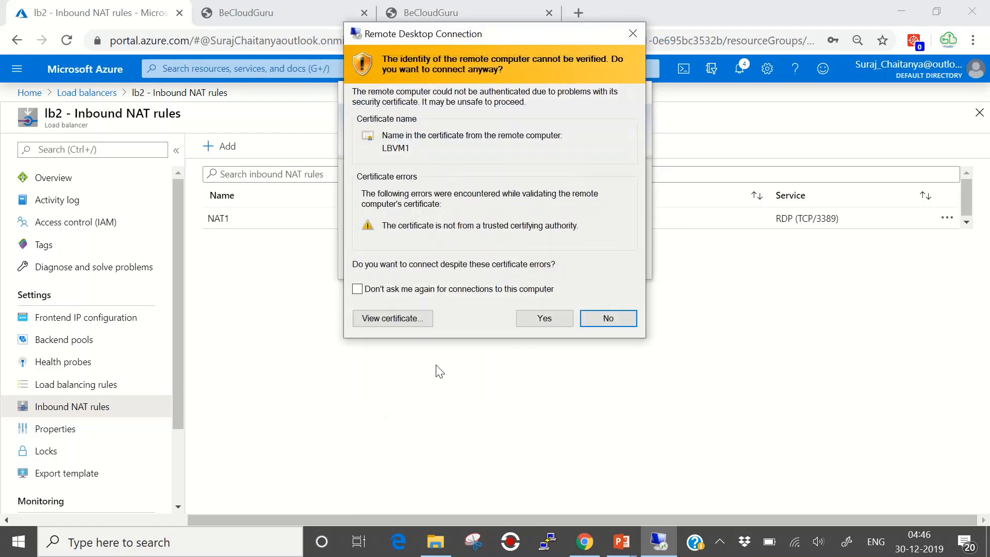
{"action": "left_click", "coordinate": [543, 317]}
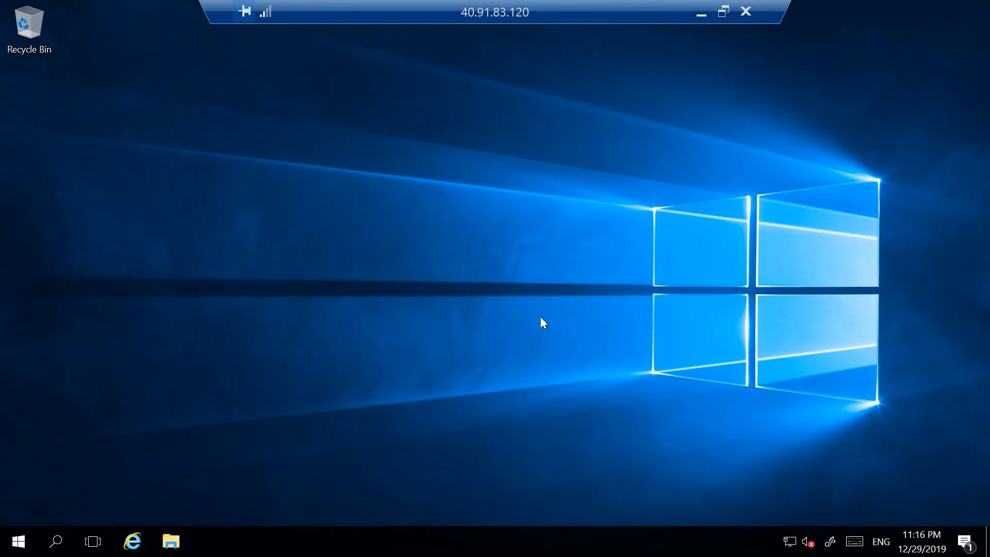
Run hostname in a Command Prompt on the remote machine to identify it, and disconnect the remote session.
{"action": "left_click", "coordinate": [57, 542]}
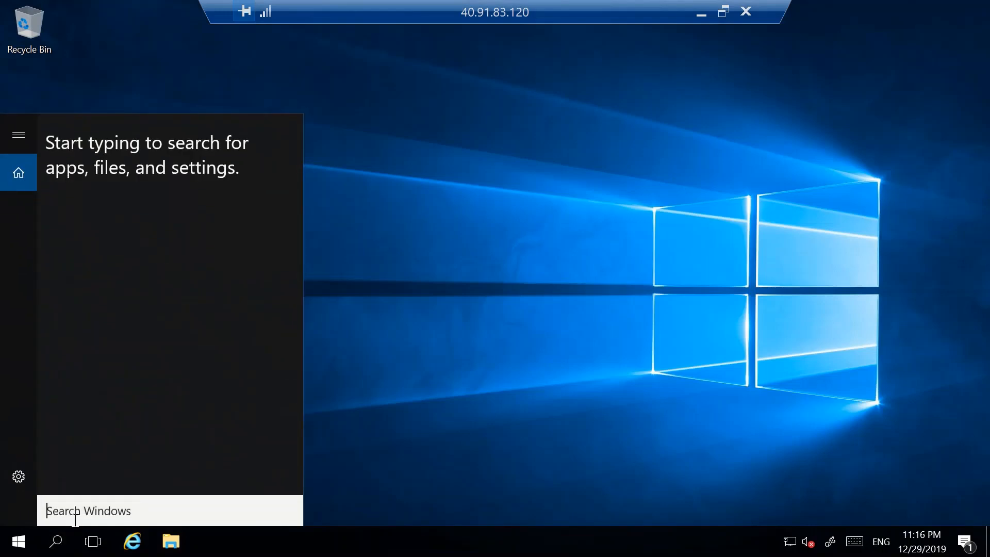
{"action": "type", "text": "c"}
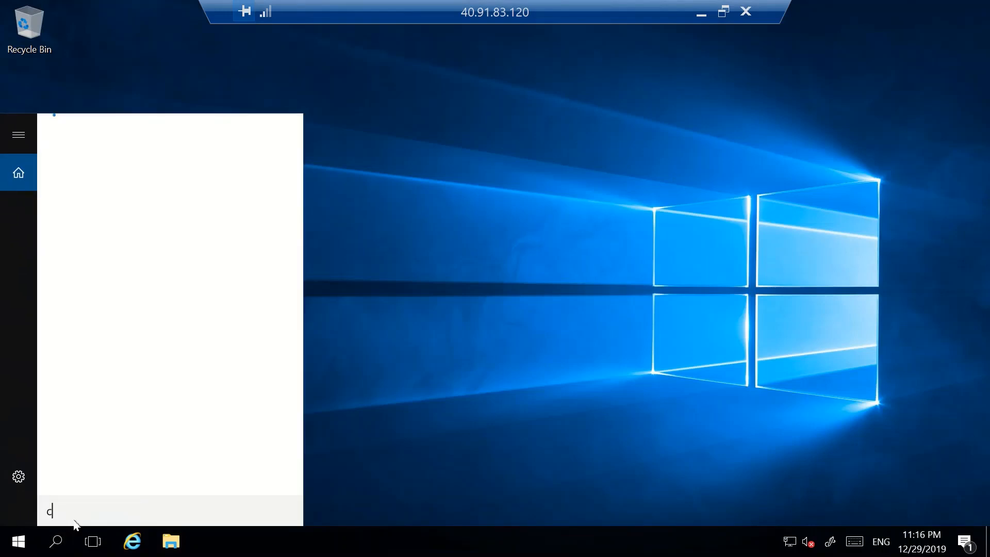
{"action": "type", "text": "m"}
{"action": "key", "text": "Return"}
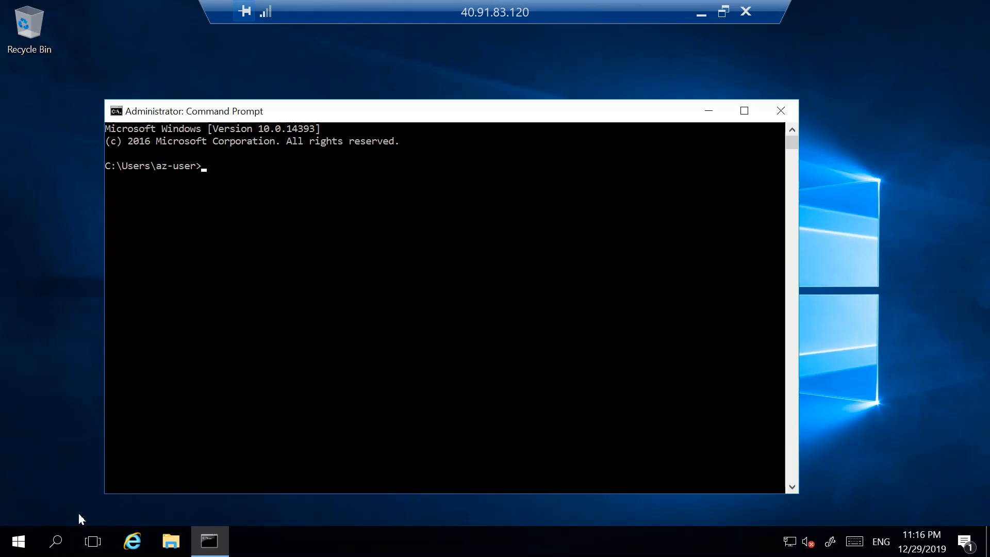
{"action": "type", "text": "hostname"}
{"action": "key", "text": "Return"}
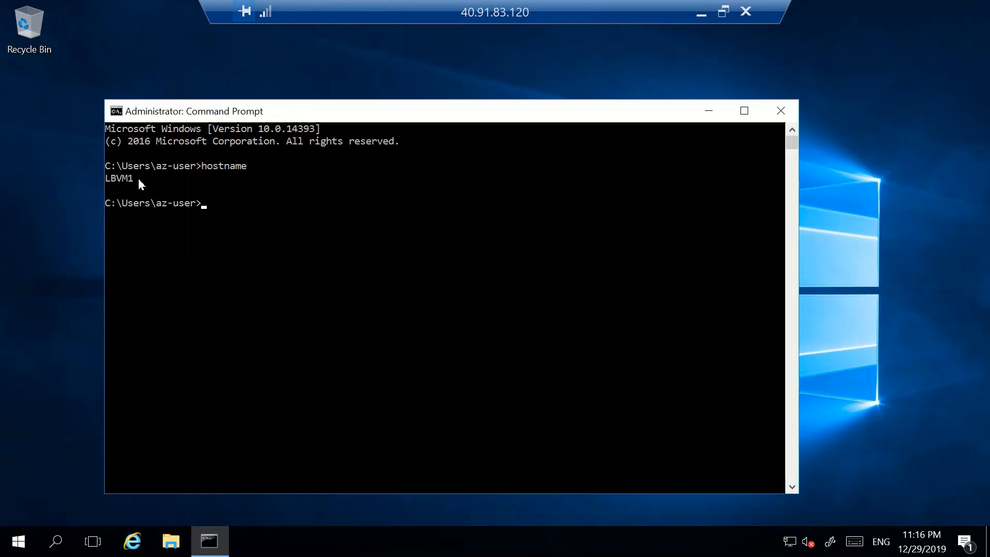
{"action": "left_click", "coordinate": [746, 12]}
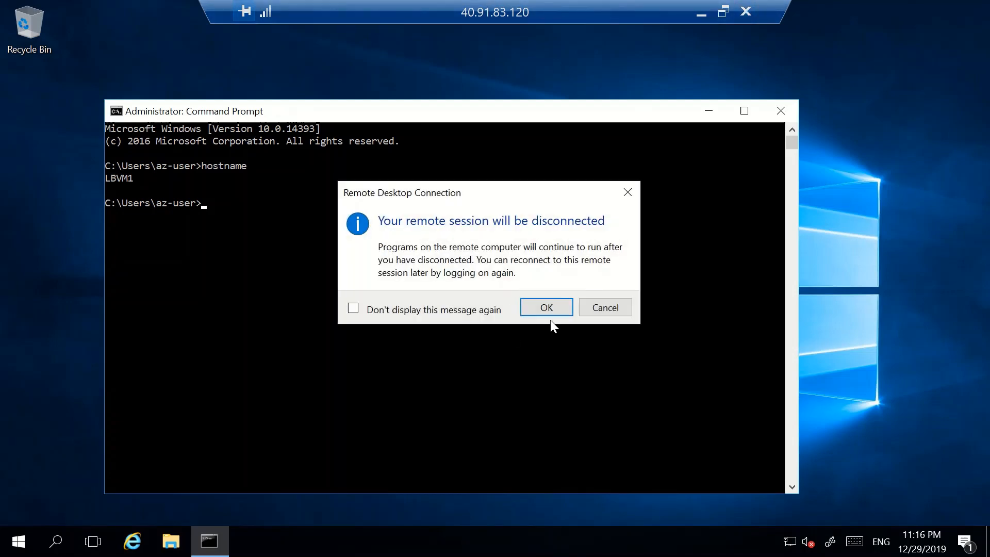
{"action": "left_click", "coordinate": [553, 310]}
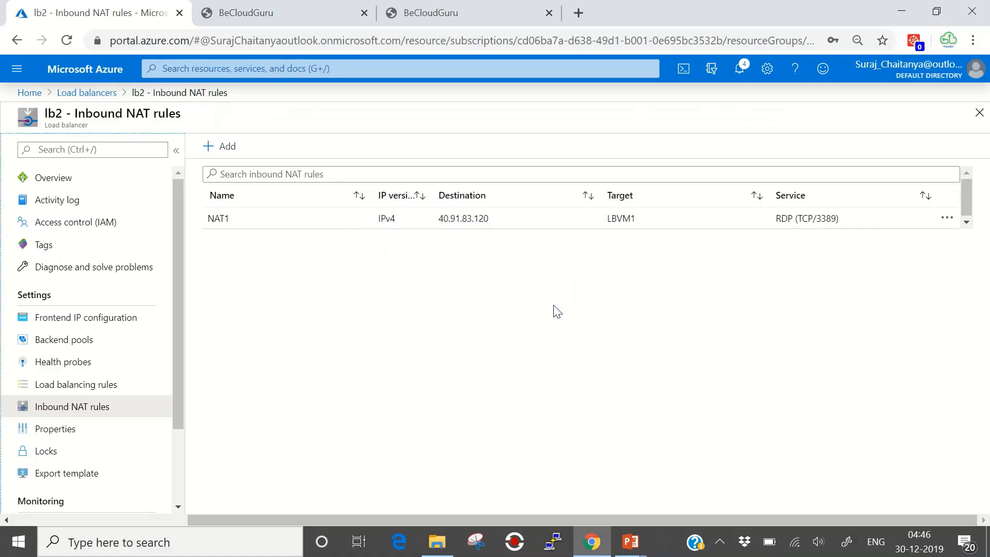